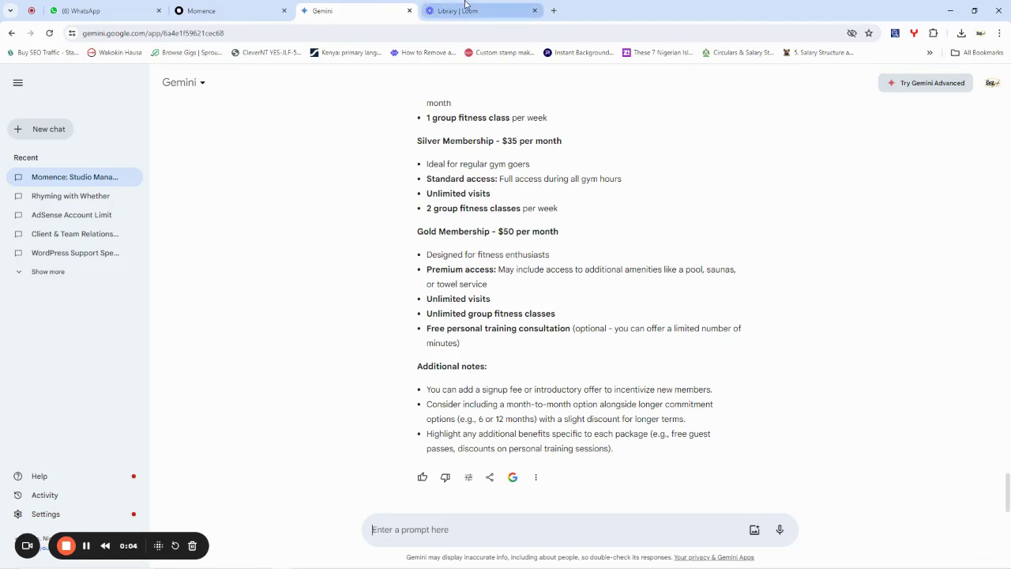
Step: Switch from the Gemini chat to the Momence tab and move it after the Gemini tab
click(268, 5)
drag(268, 4, 407, 8)
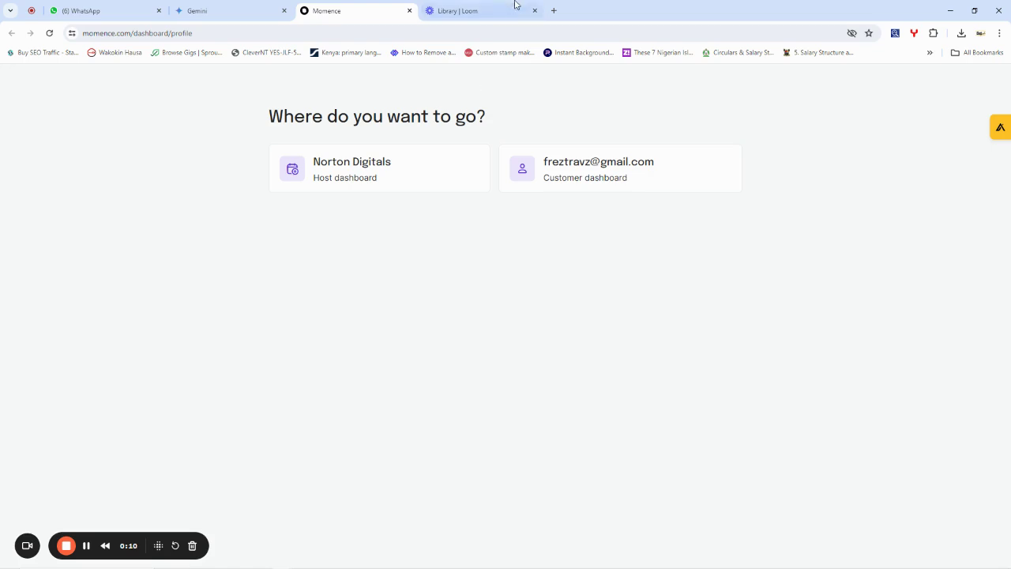
Step: Choose the Norton Digitals Host dashboard card on the 'Where do you want to go?' page
mouse_move(524, 10)
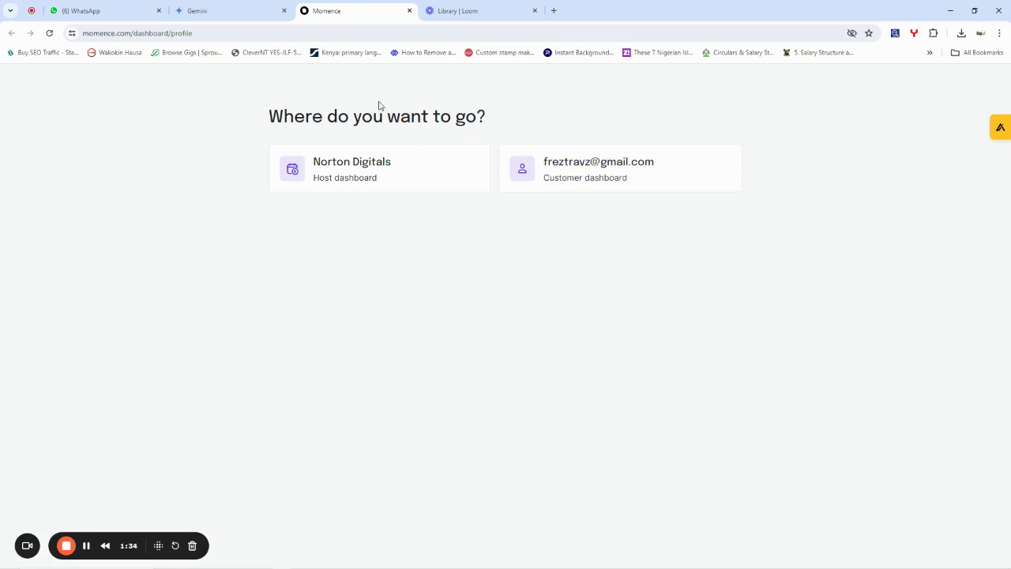
click(342, 165)
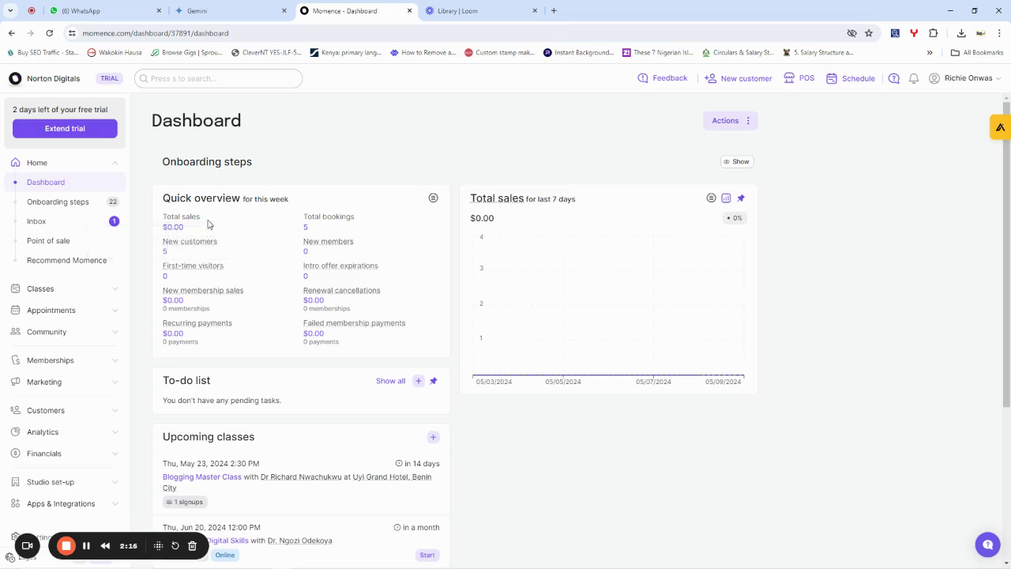
Step: Review the dashboard's $0.00 sales, 5 bookings and upcoming classes, then go to Onboarding steps
scroll(528, 357, down, 1)
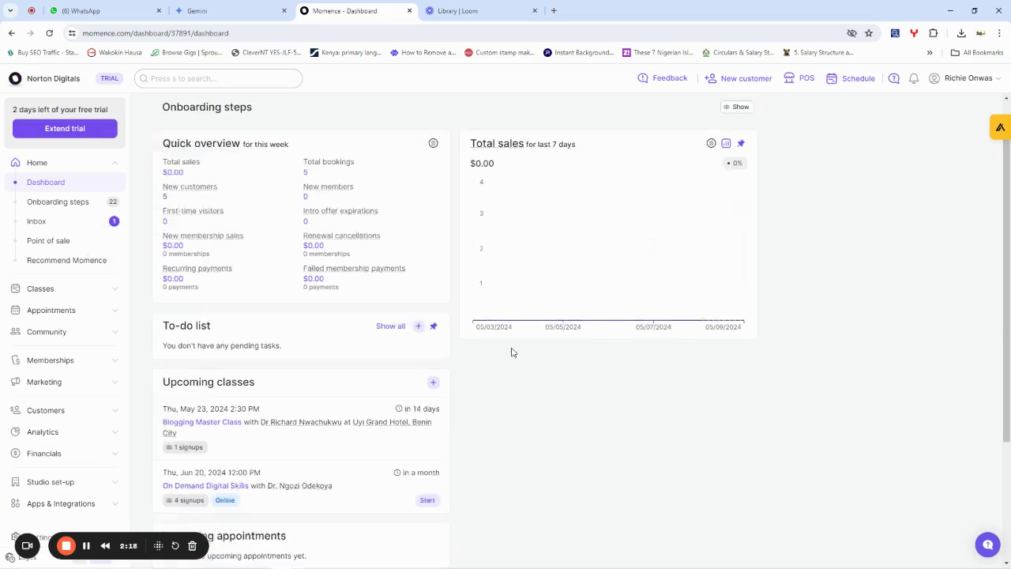
scroll(529, 357, down, 2)
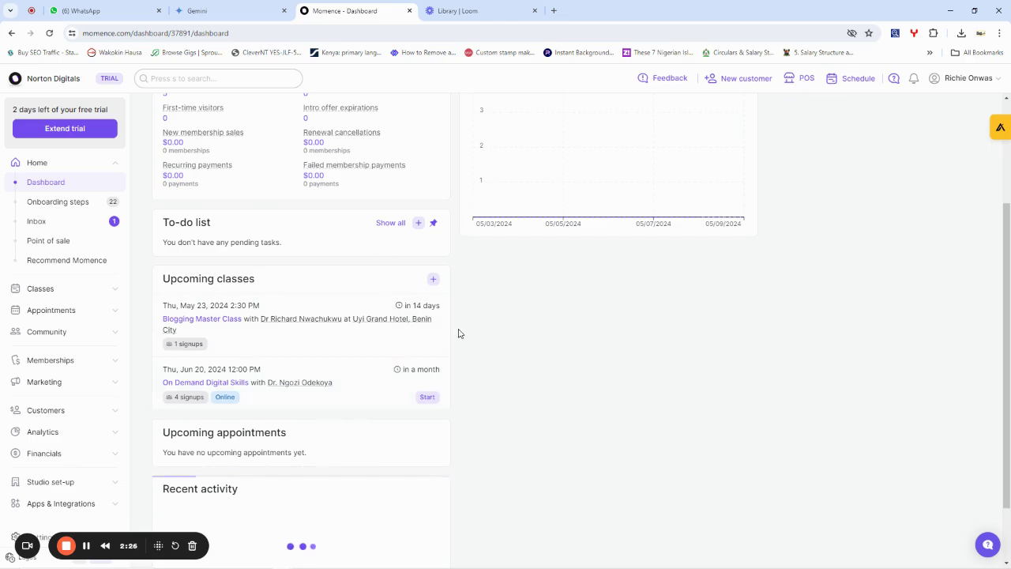
scroll(464, 335, up, 2)
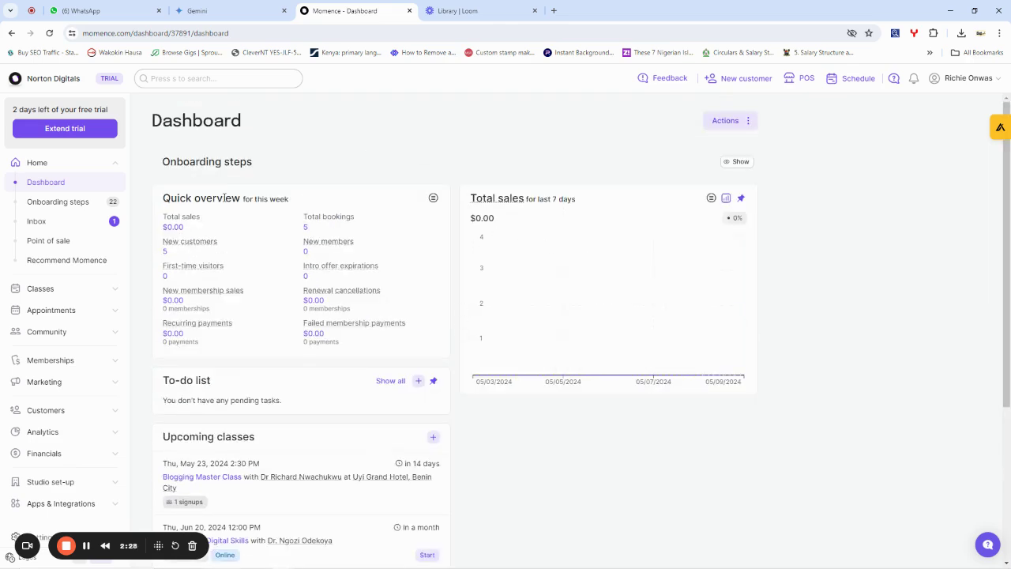
click(69, 205)
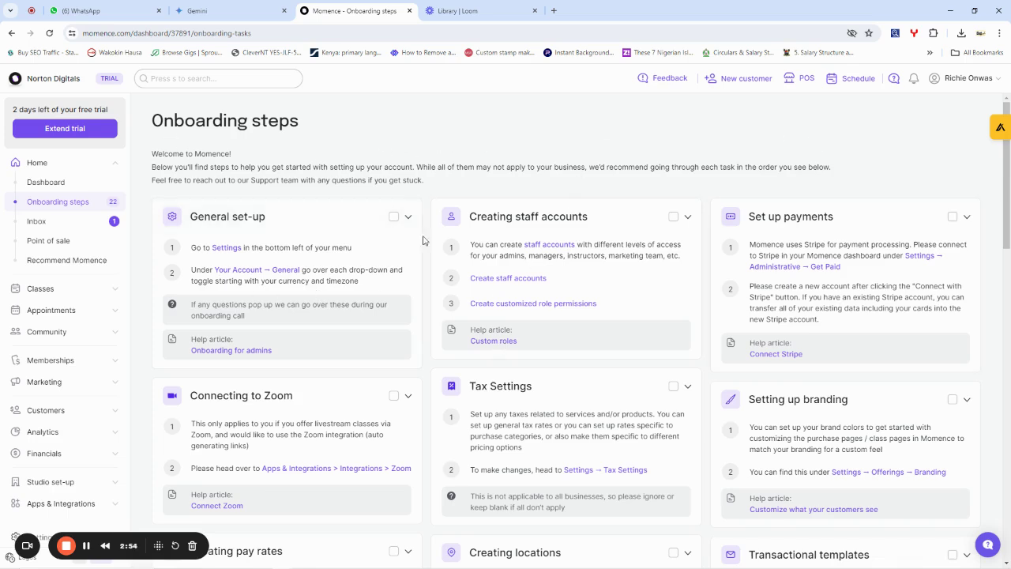
Step: Go to the Inbox under Home in the sidebar
click(47, 222)
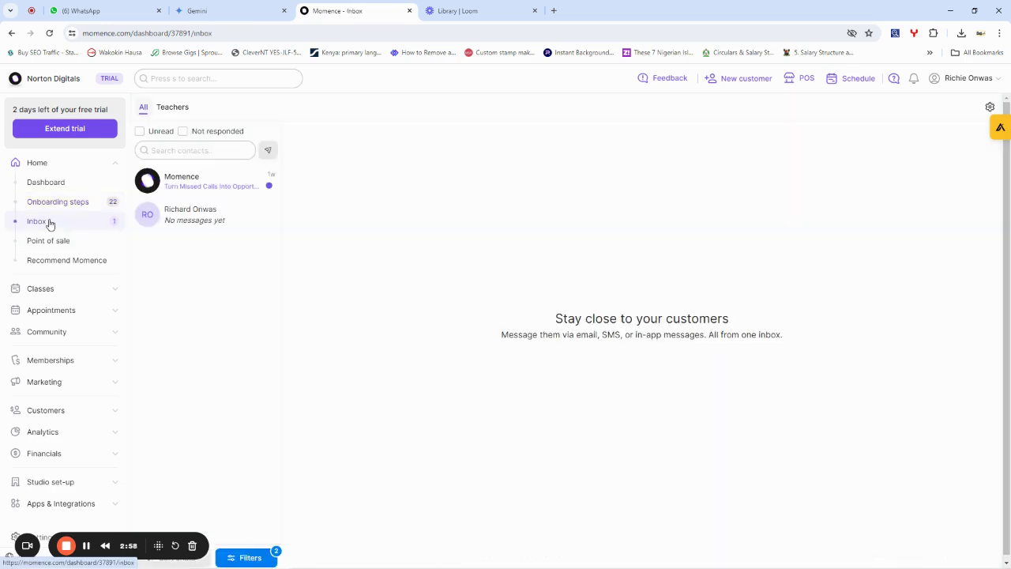
Step: View the second contact's conversation and the Momence announcement thread, then go to Point of sale
click(201, 221)
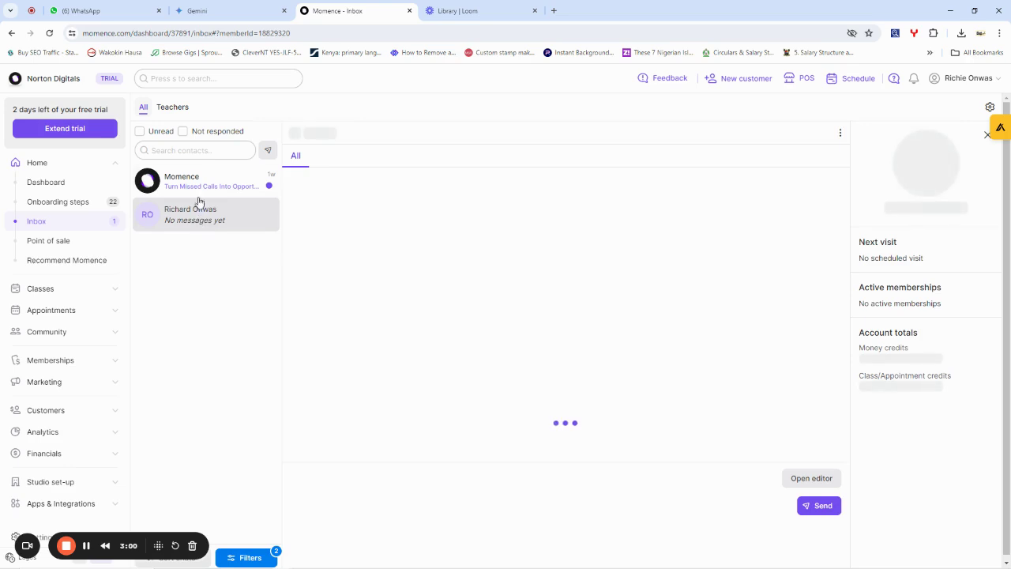
click(197, 222)
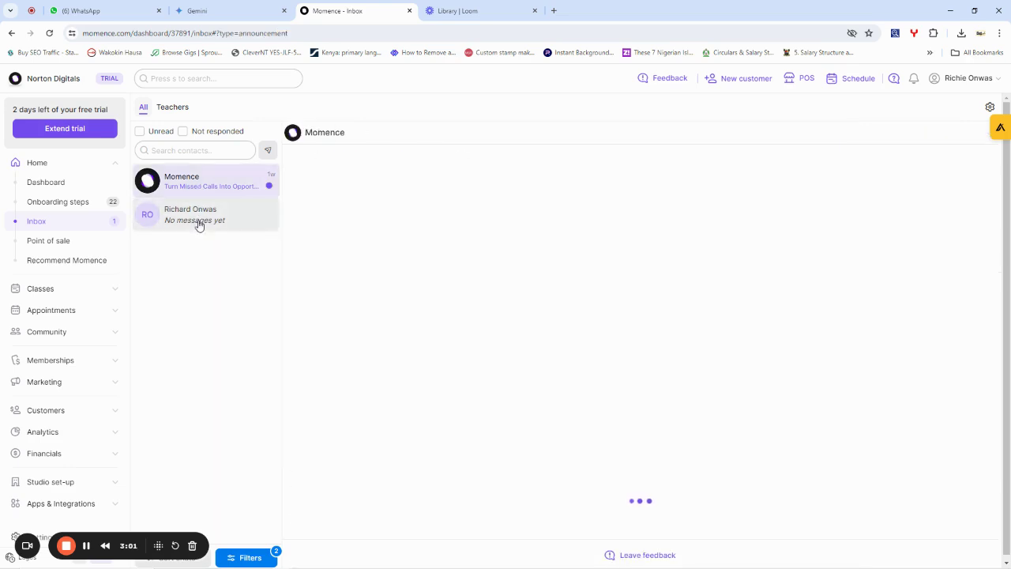
click(198, 222)
click(67, 242)
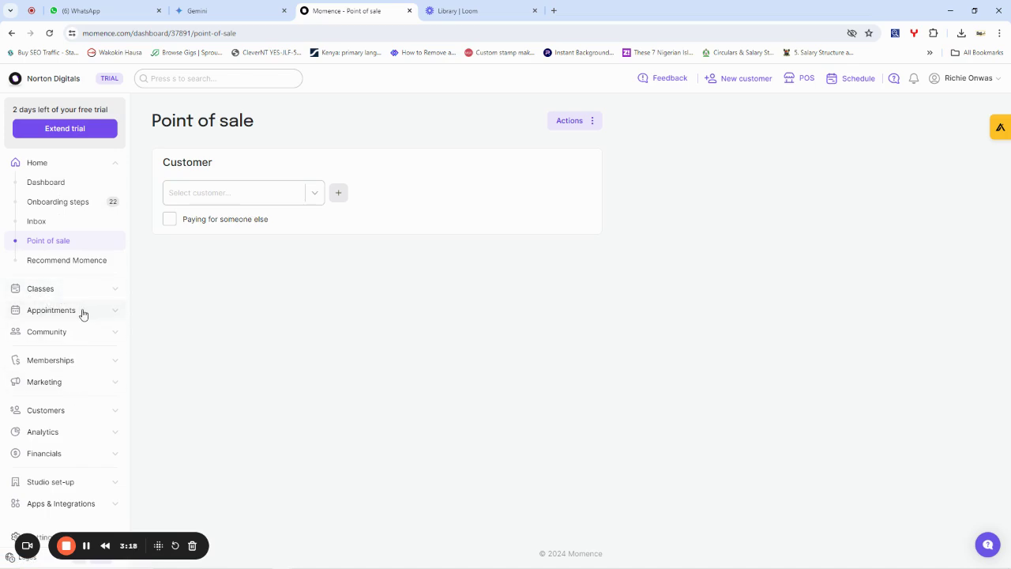
Step: Expand the Memberships, Customers, Marketing and Financials sections in the sidebar
click(62, 362)
click(68, 423)
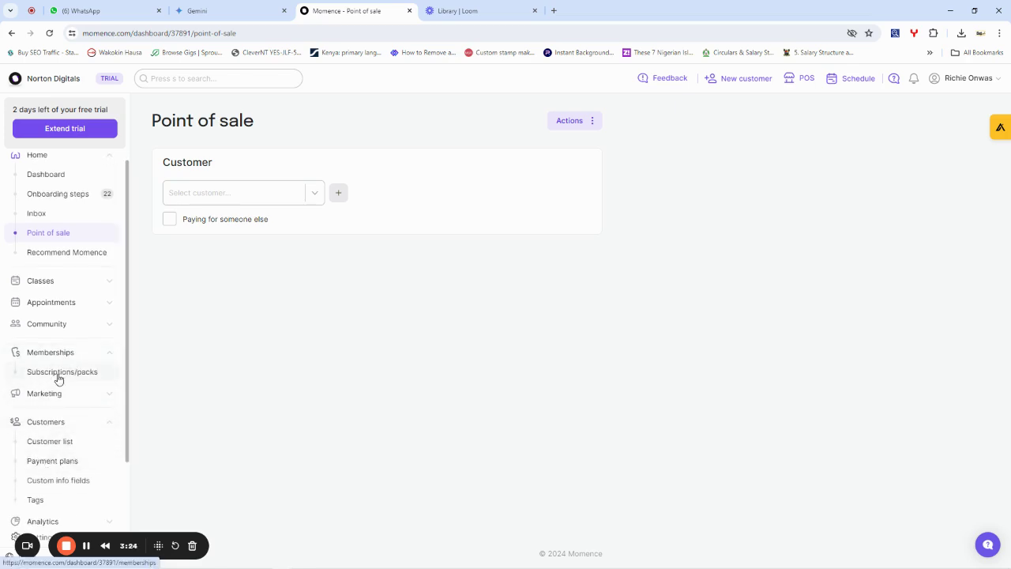
click(45, 392)
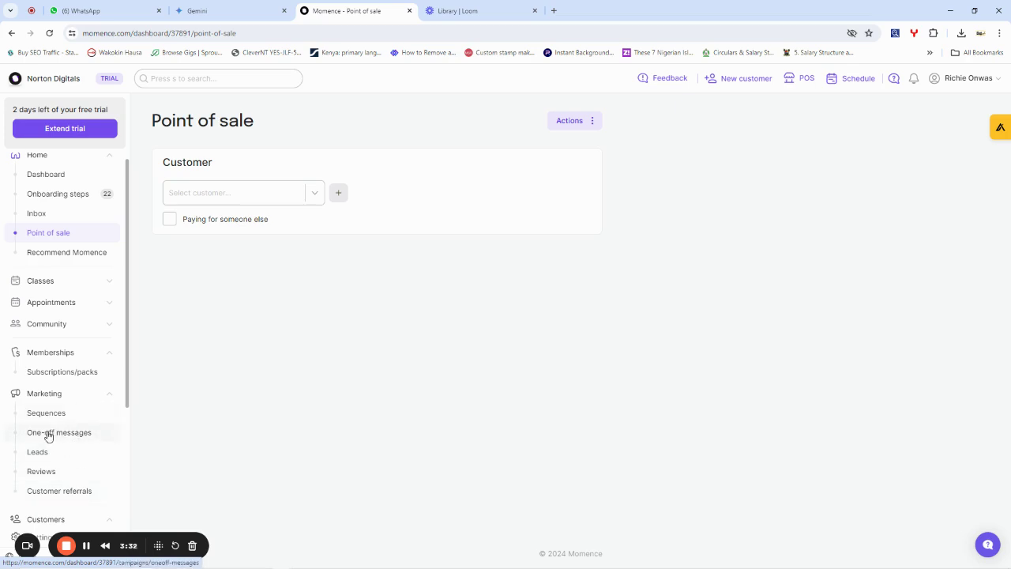
scroll(79, 411, down, 2)
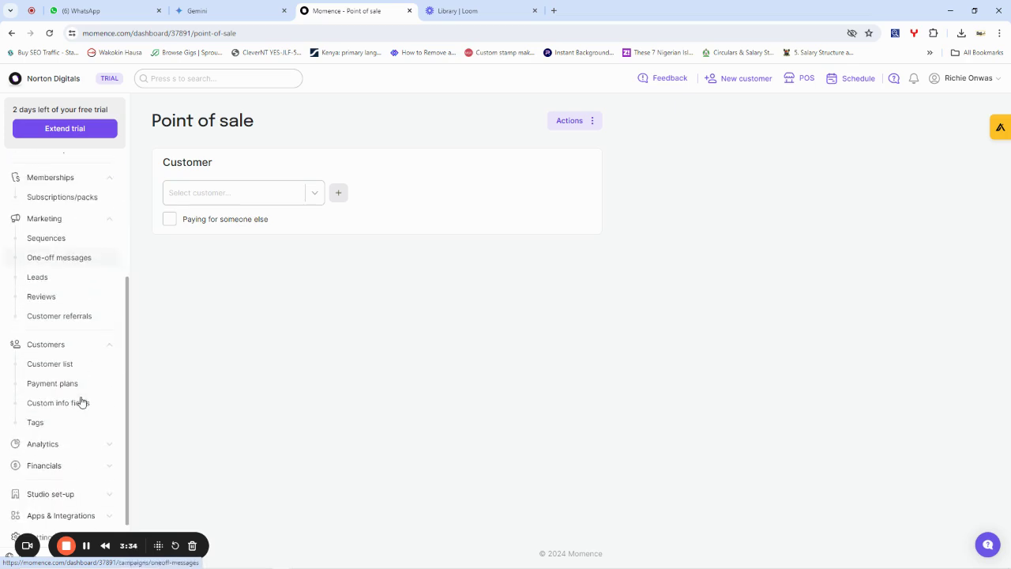
double_click(100, 465)
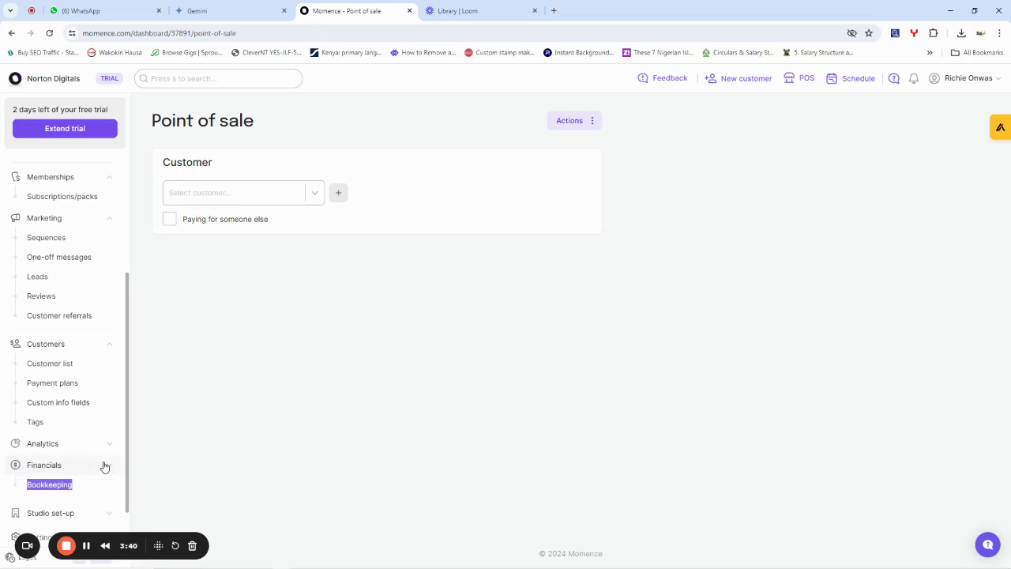
Step: Go to Bookkeeping under Financials to see the bank deposits explanation
click(65, 485)
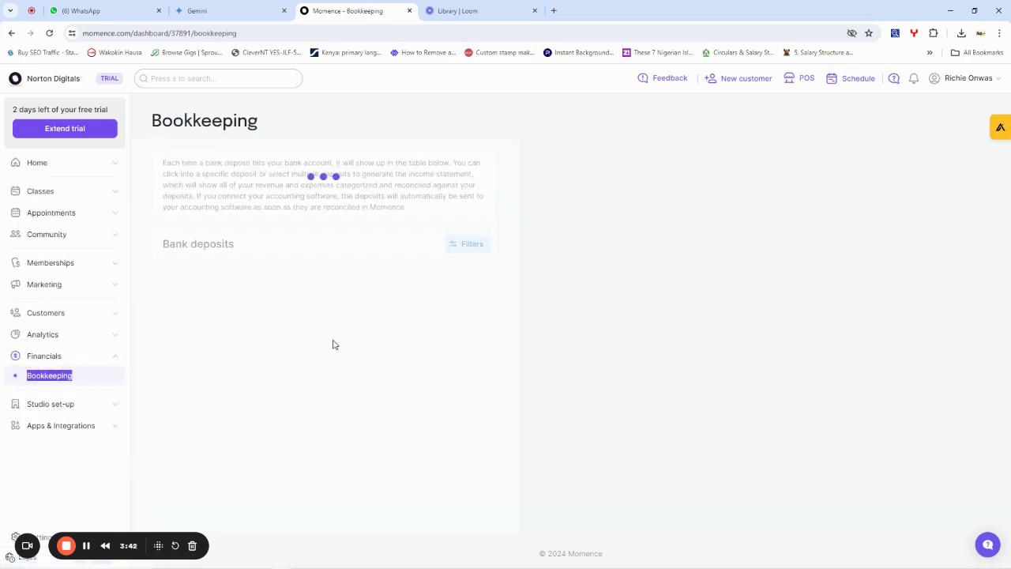
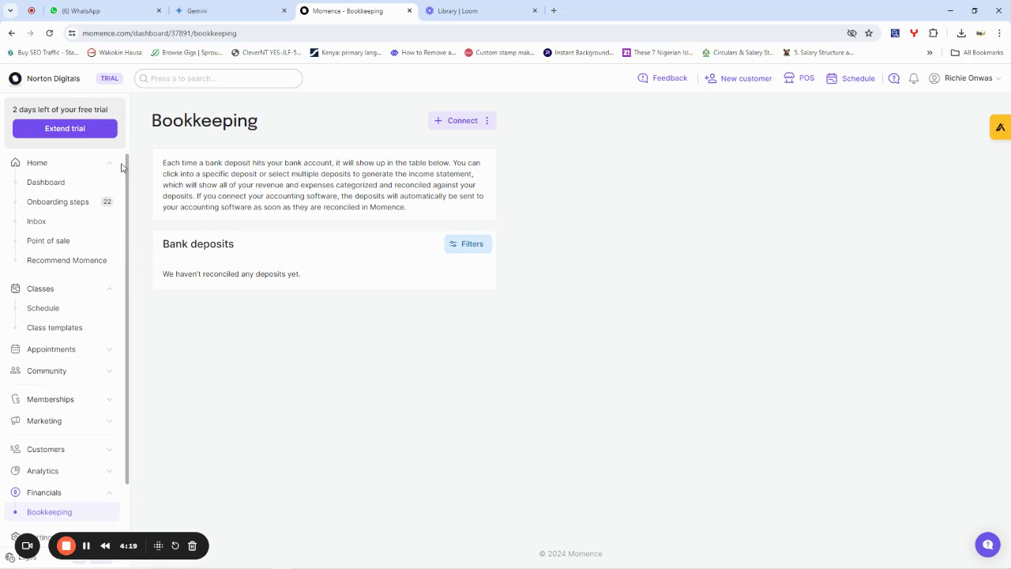
Step: Collapse and re-expand the Classes section of the sidebar navigation
click(102, 292)
click(102, 290)
Step: Open Classes > Schedule to review Blogging Master Class and On Demand Digital Skills
click(43, 308)
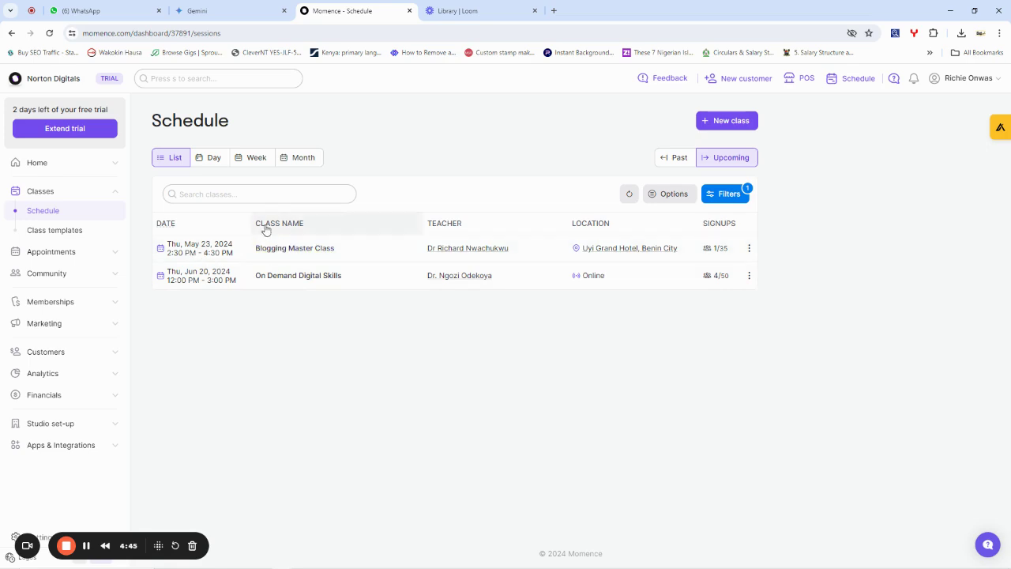
mouse_move(158, 226)
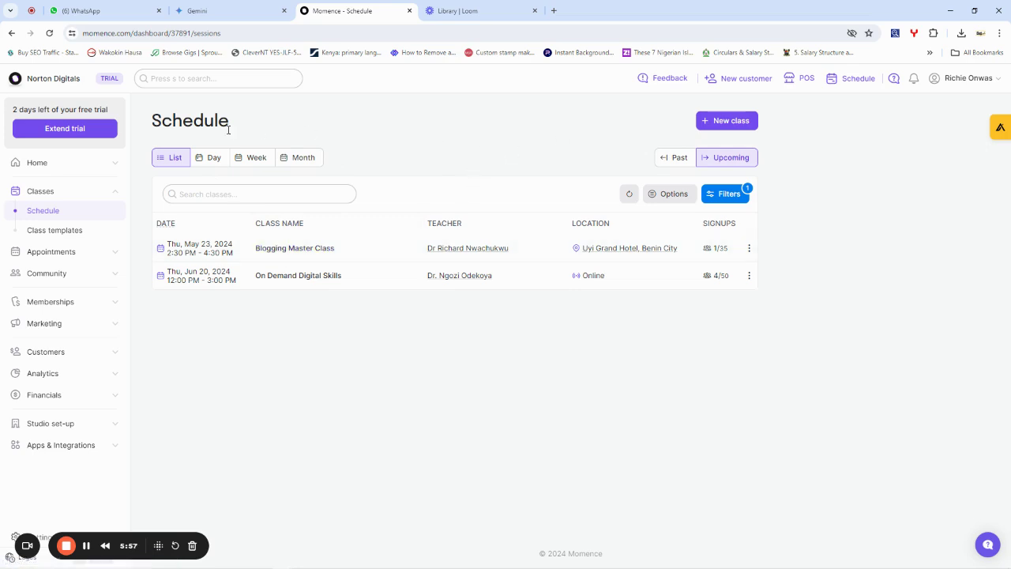
Step: Start a new one-off class of the Class type and continue to its details form
click(720, 123)
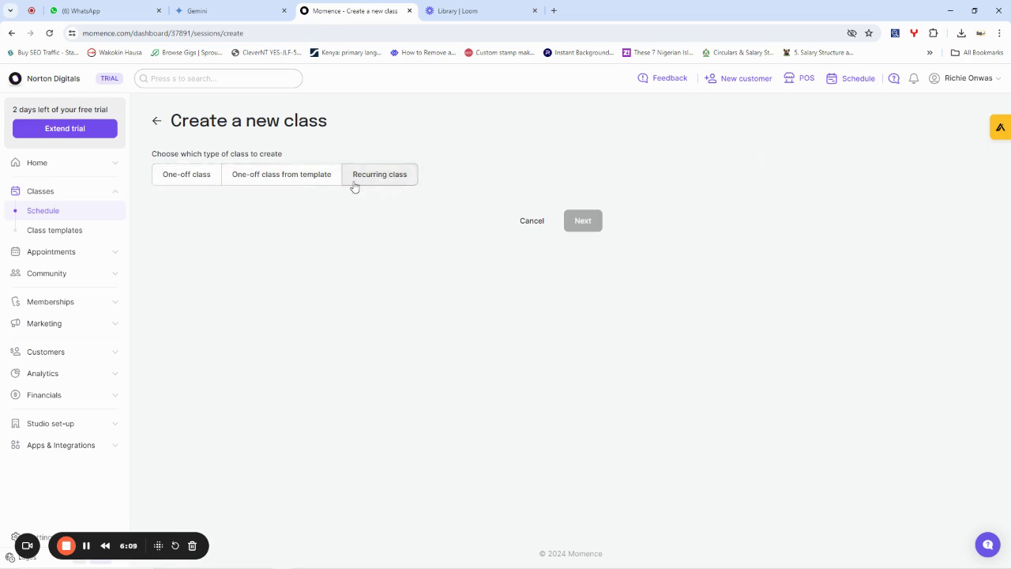
click(185, 174)
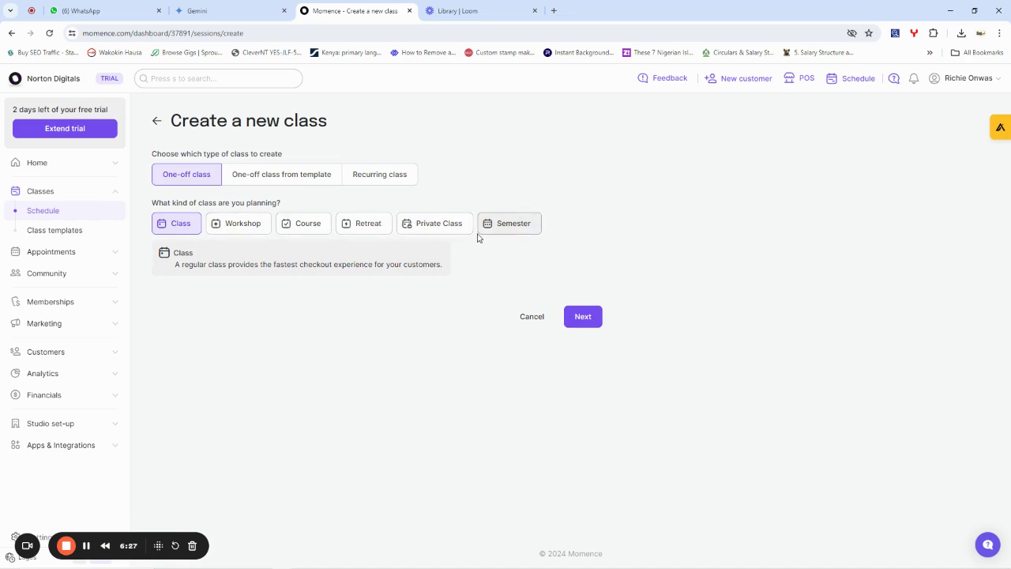
click(581, 316)
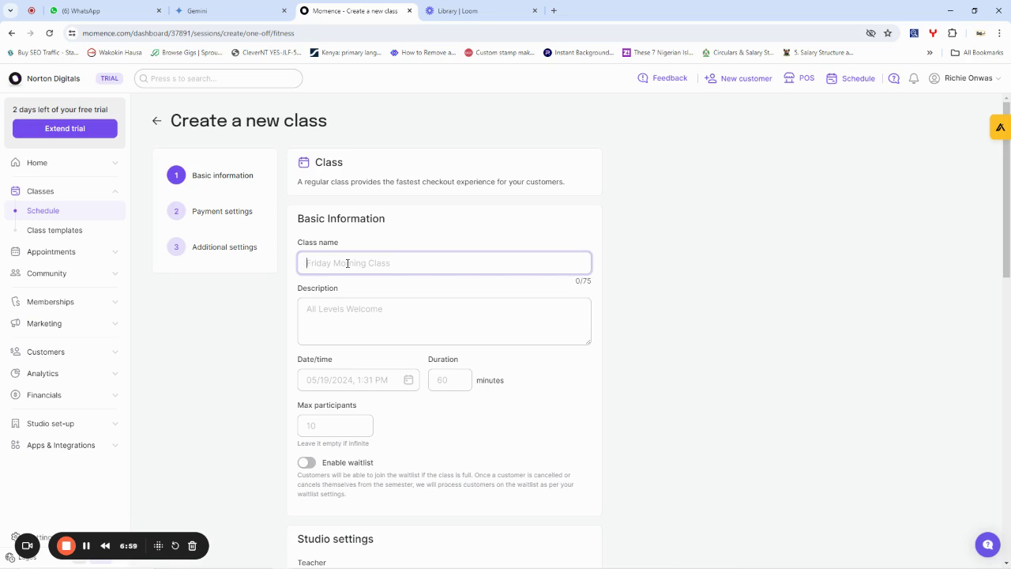
Step: Name the class 'Sharwarma Masterclass 2024' and go to Gemini to draft its description
text(Sharwarma Master)
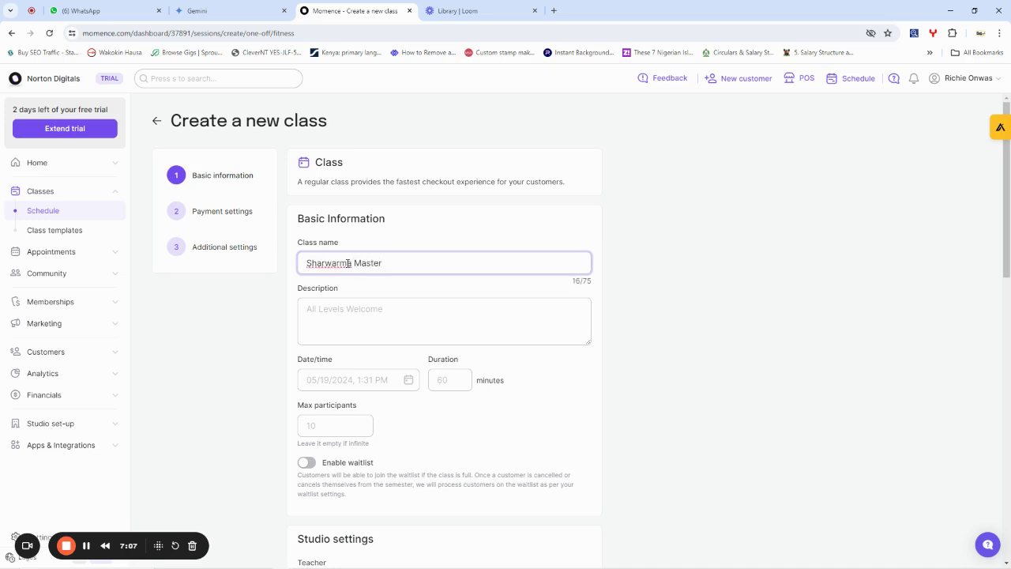
text(class 2024)
click(344, 313)
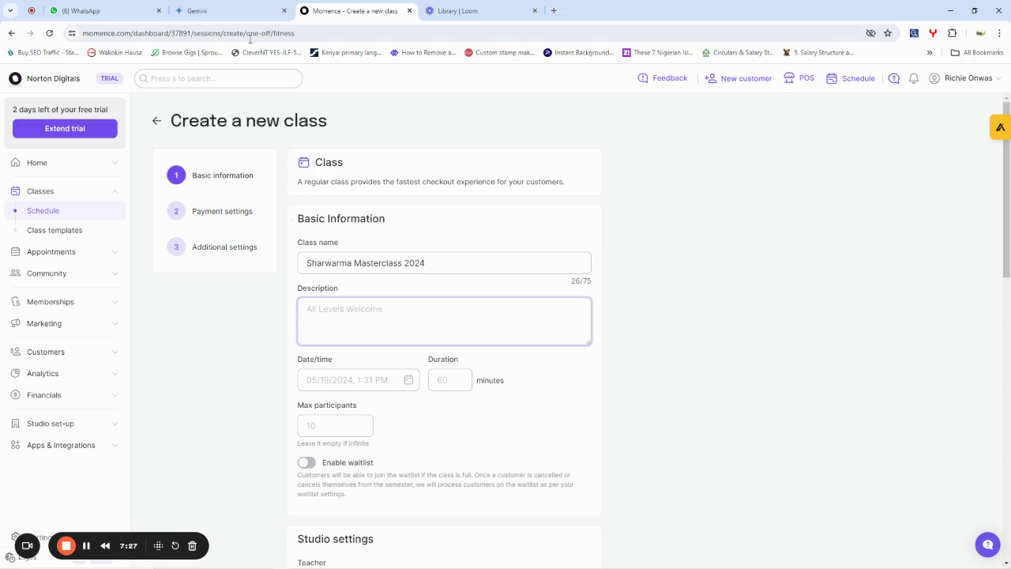
click(237, 10)
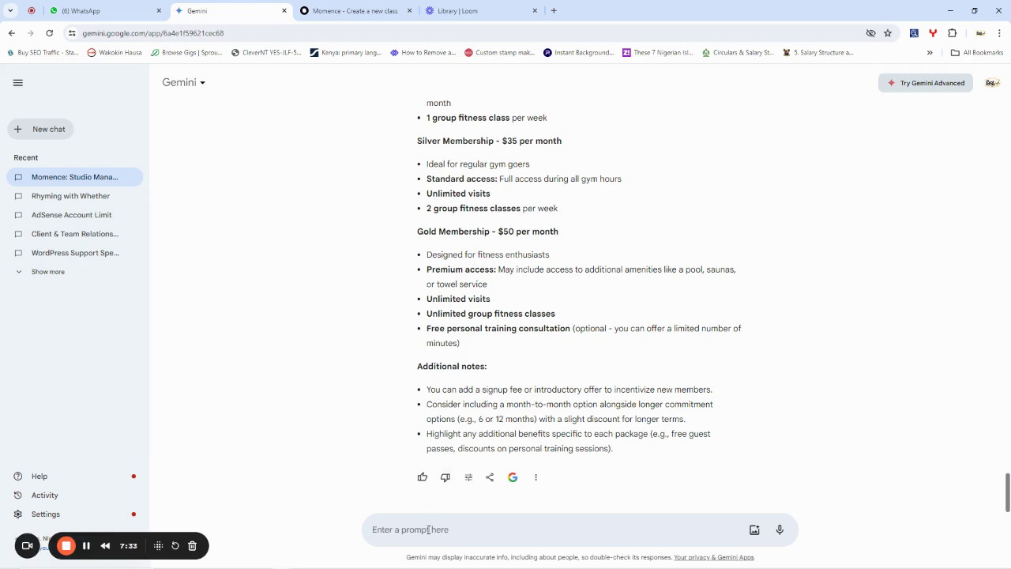
Step: Ask Gemini to generate a description for the shawarma masterclass
text(i ha)
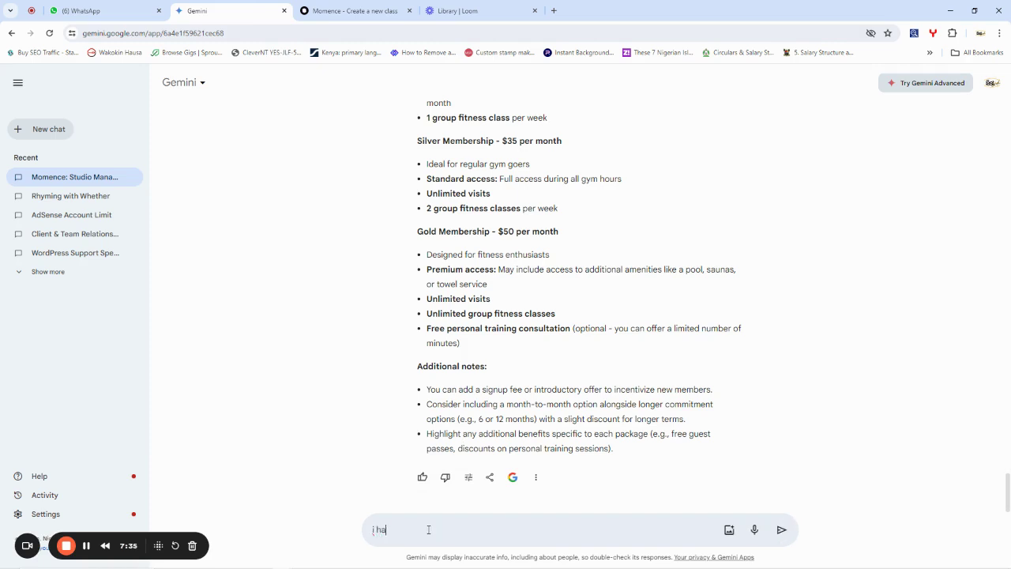
text(ve a masterclass on sharwarma, )
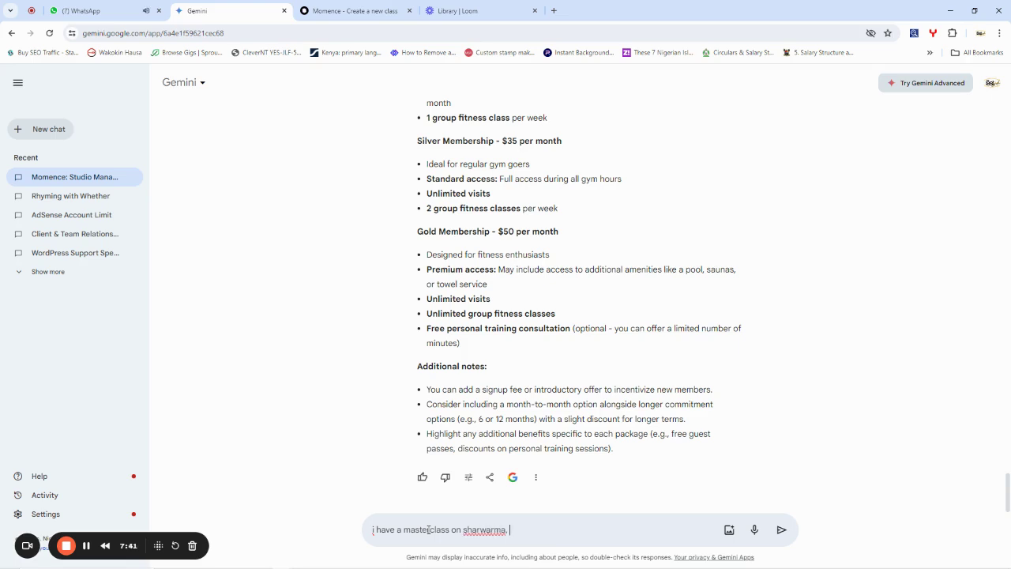
text(now i need a description for this class )
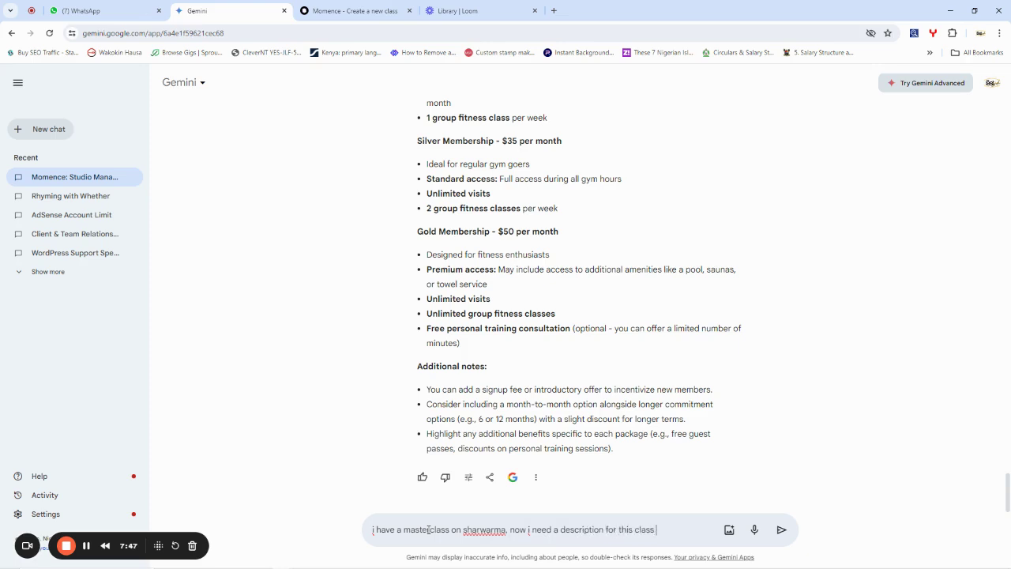
text(generated for m)
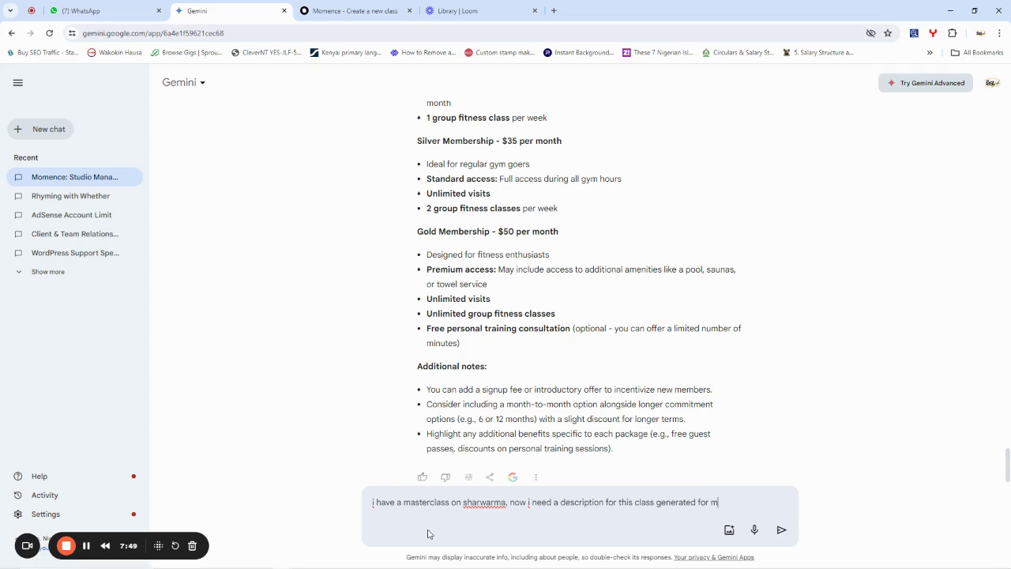
text(e. it is an online clss)
key(BackSpace)
key(BackSpace)
text(as)
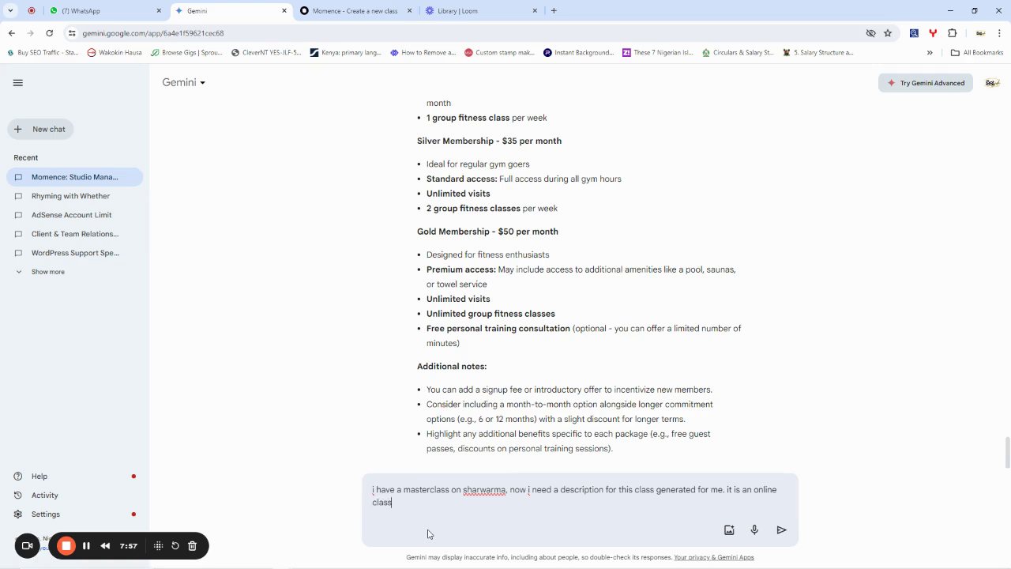
text(s)
key(Return)
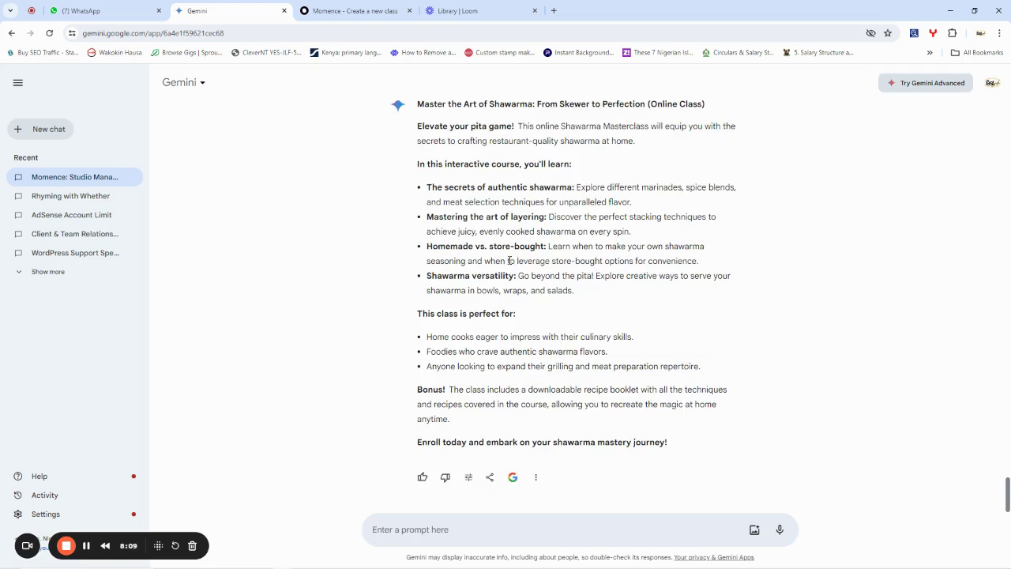
Step: Select the generated 'Master the Art of Shawarma' description and return to Momence
scroll(552, 221, up, 1)
drag(518, 179, 545, 276)
scroll(547, 273, down, 1)
click(658, 251)
drag(538, 105, 662, 435)
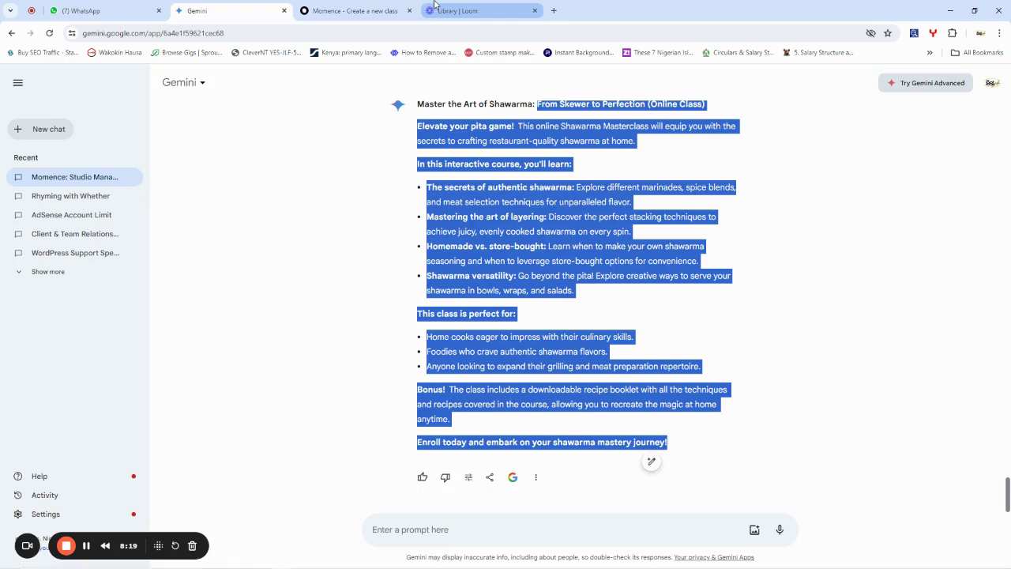
click(355, 11)
Step: Paste the generated description into the class Description field
click(350, 307)
key(ctrl+v)
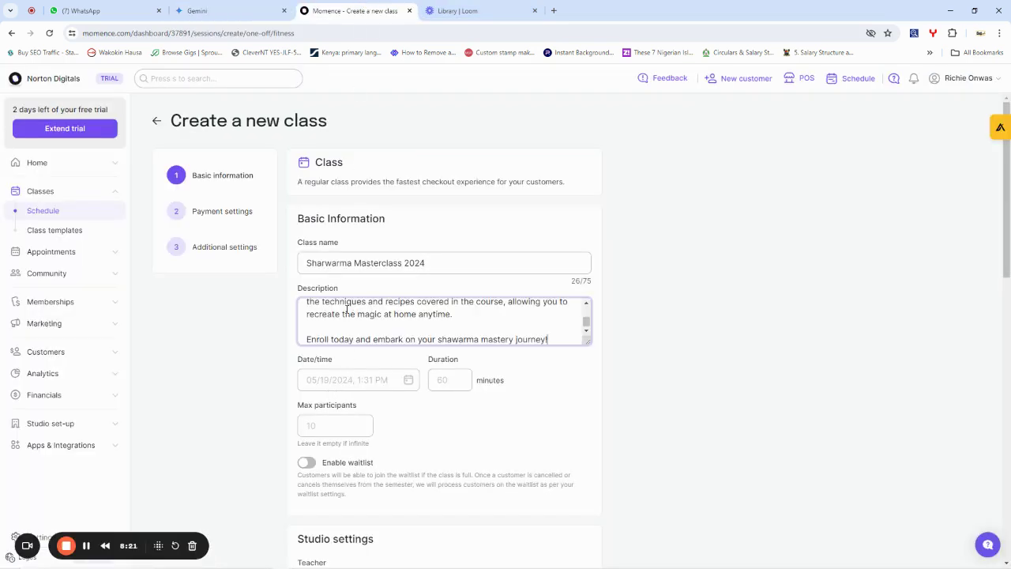
scroll(627, 372, down, 2)
Step: Set the class date to June 11, 2024, duration 4, and max participants 10
click(323, 221)
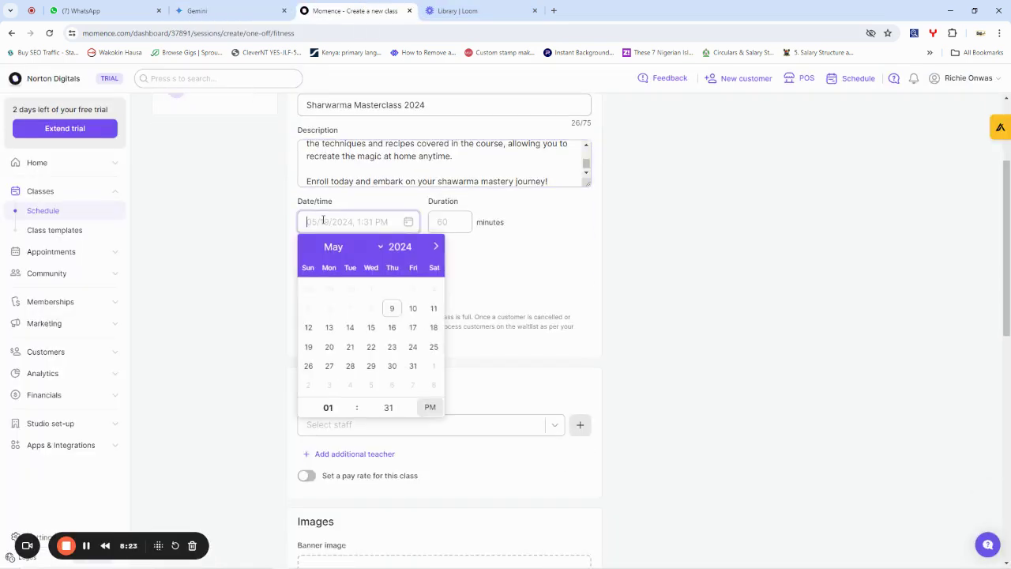
click(436, 248)
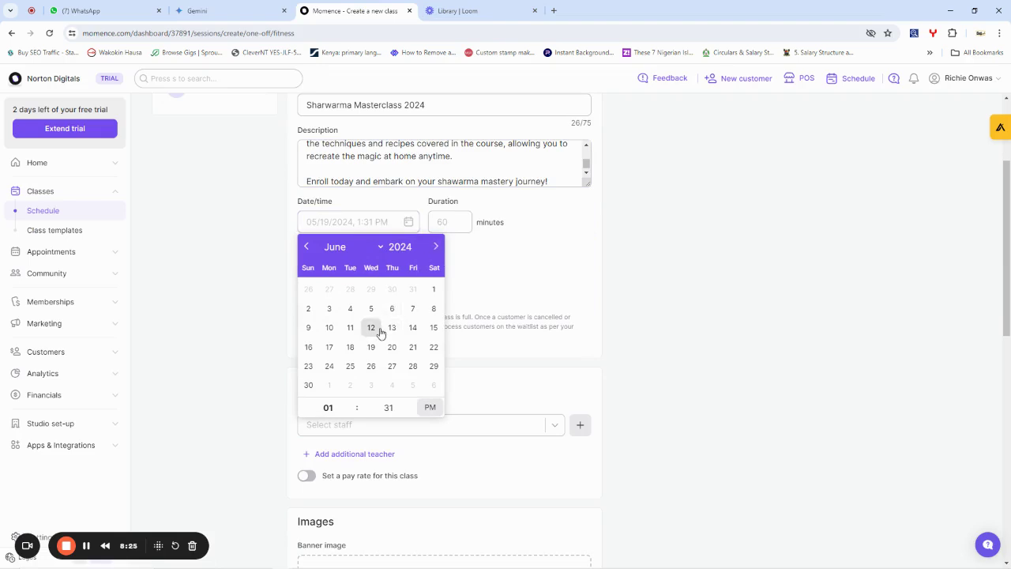
click(350, 327)
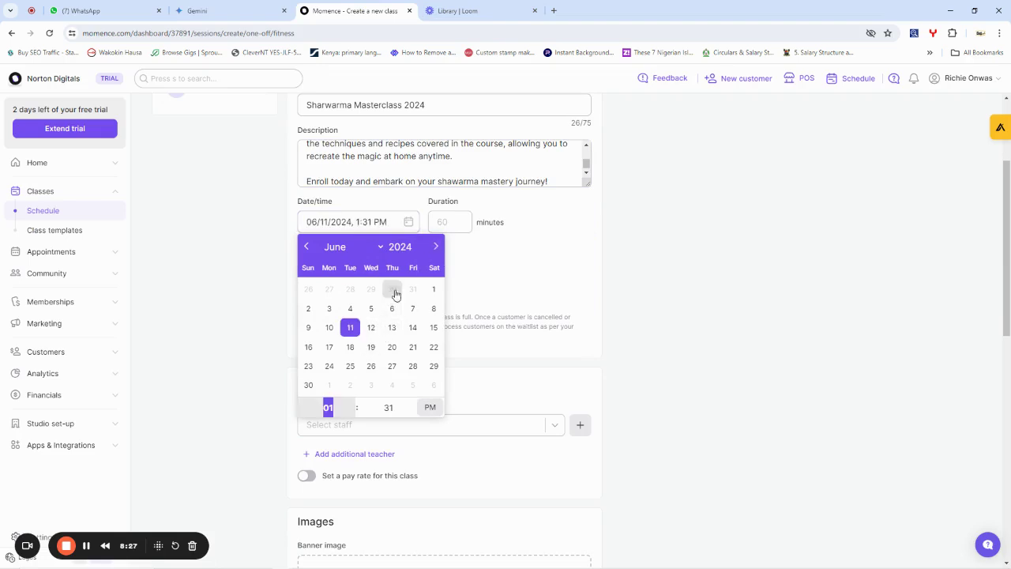
click(444, 222)
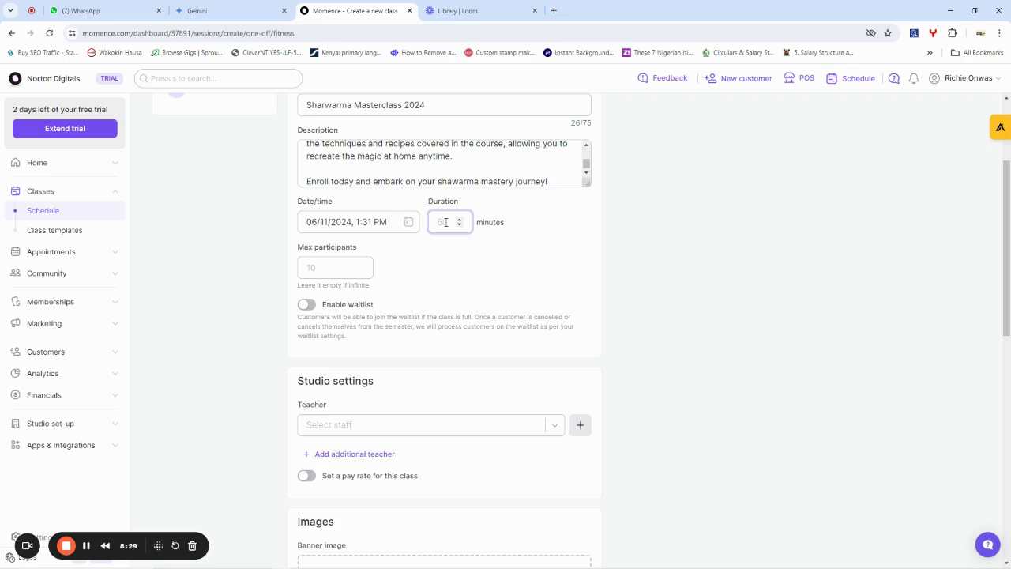
click(319, 266)
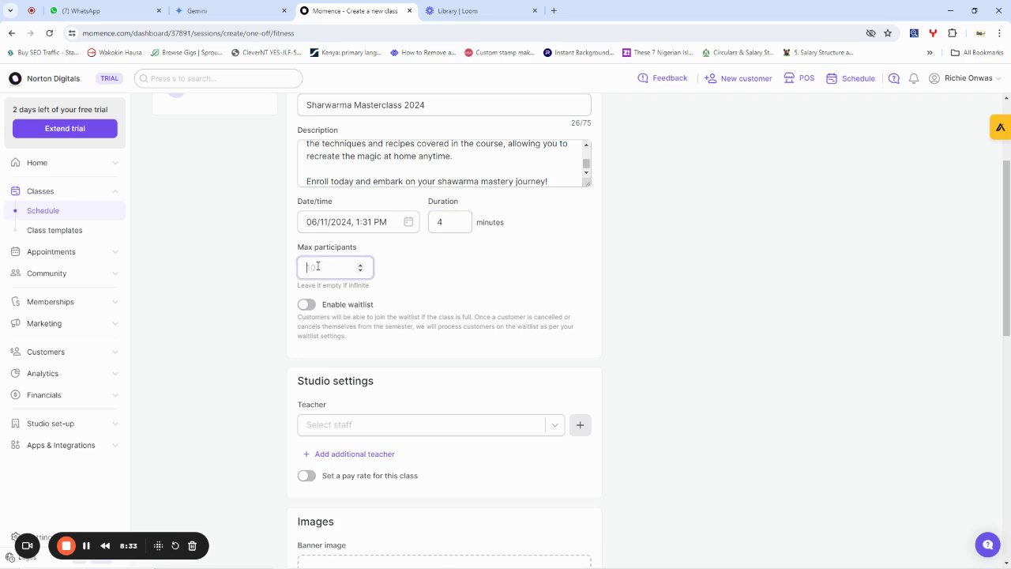
text(10)
Step: Assign the second staff member as the class teacher
scroll(516, 364, down, 3)
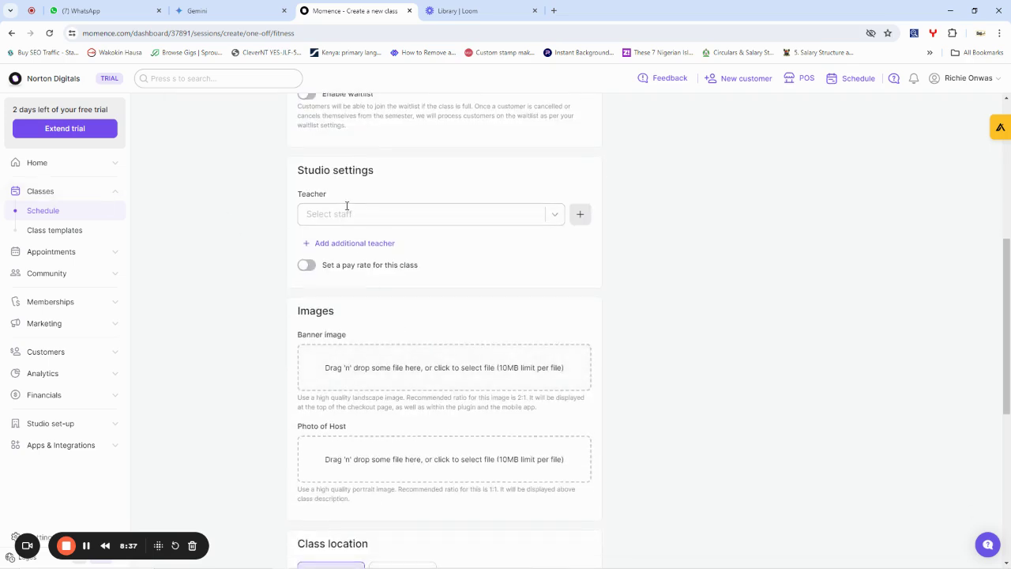
click(343, 214)
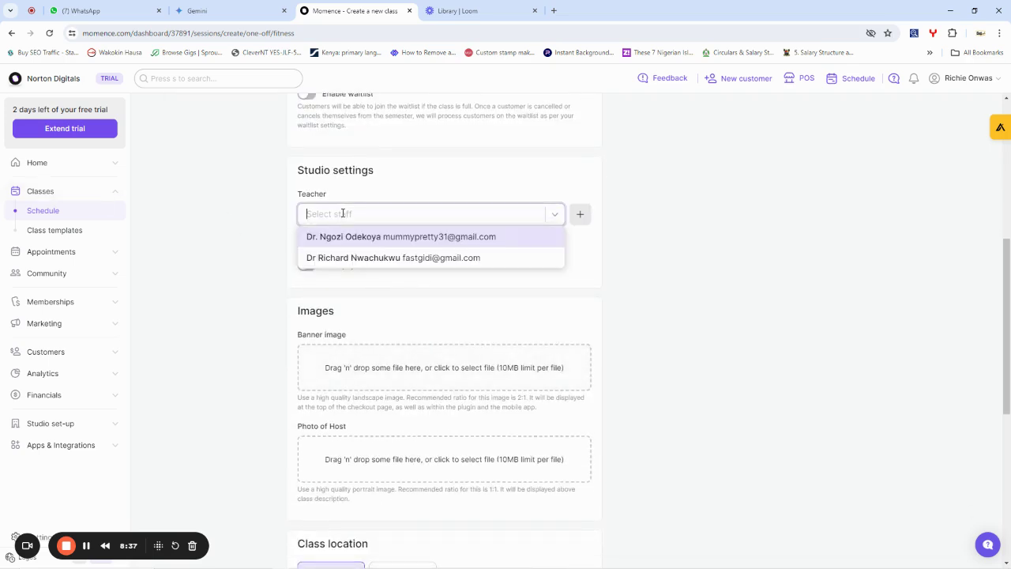
click(377, 258)
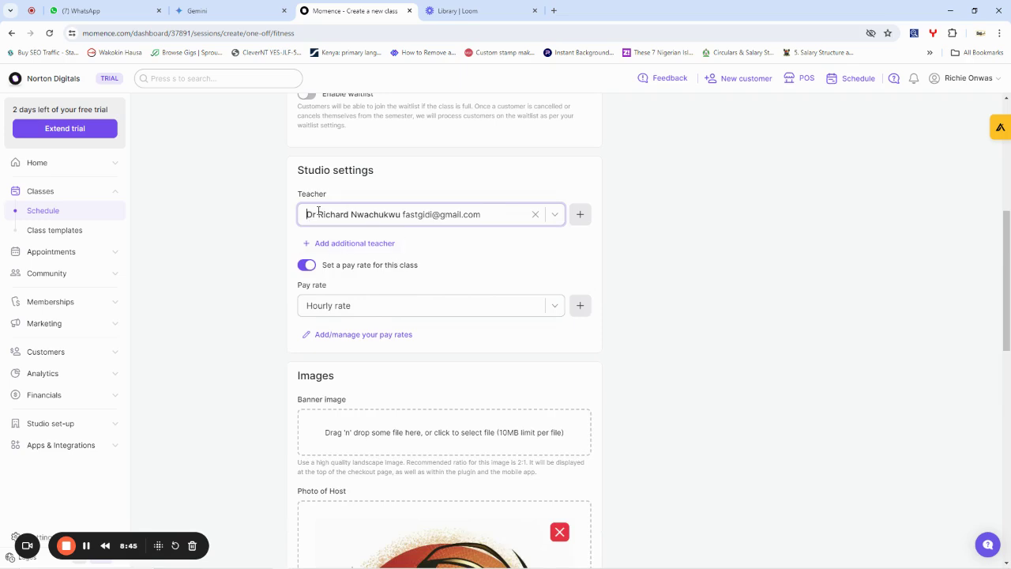
click(555, 218)
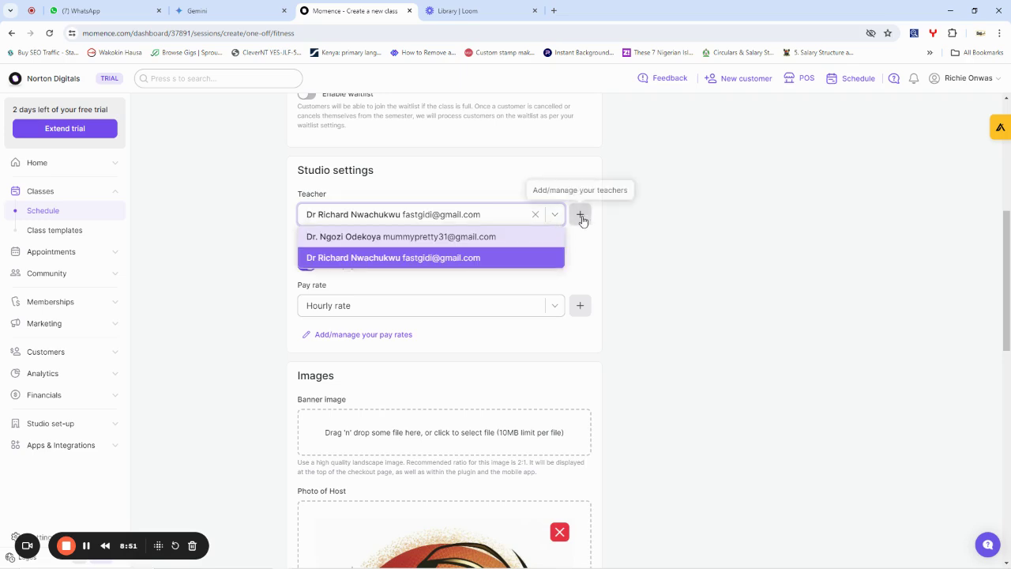
Step: Open the Add new teacher form and enter the new teacher's first and last name
click(580, 216)
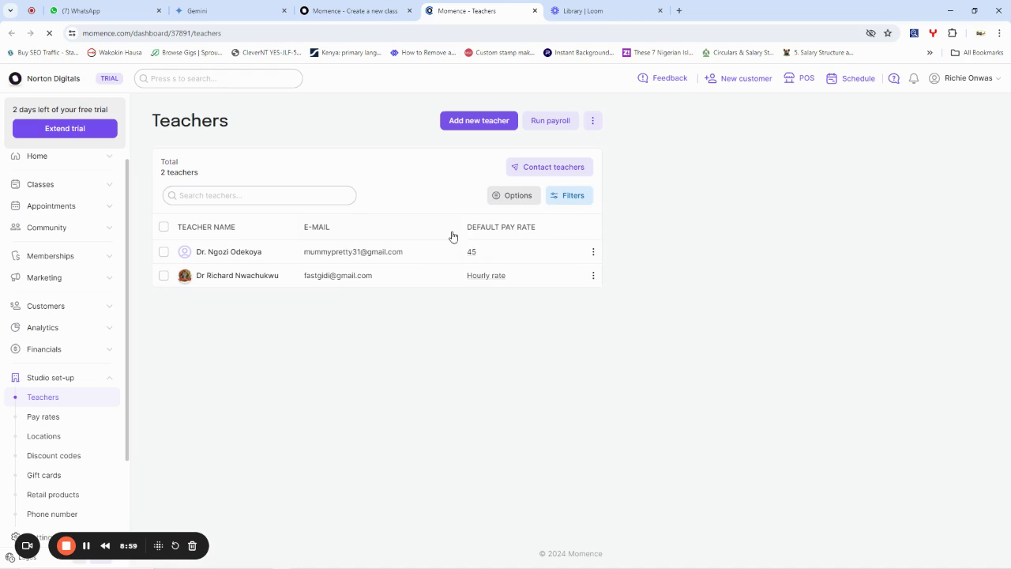
click(479, 122)
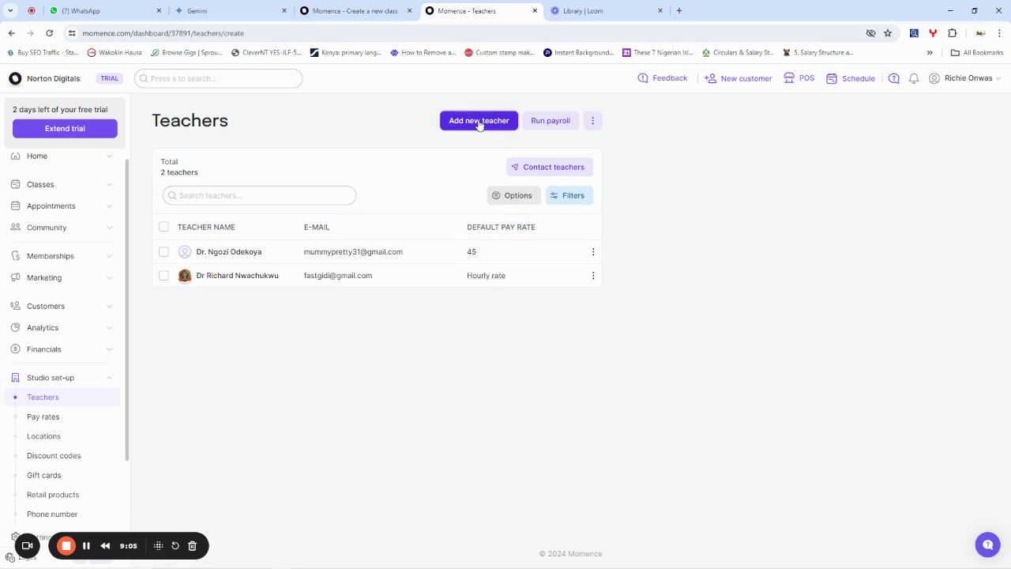
click(190, 183)
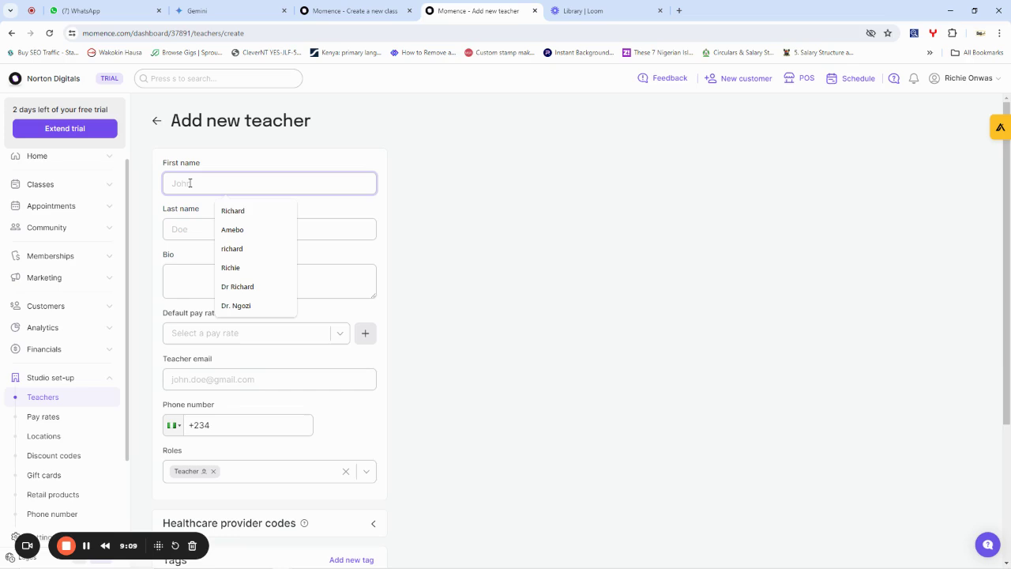
text(Dr)
key(BackSpace)
key(BackSpace)
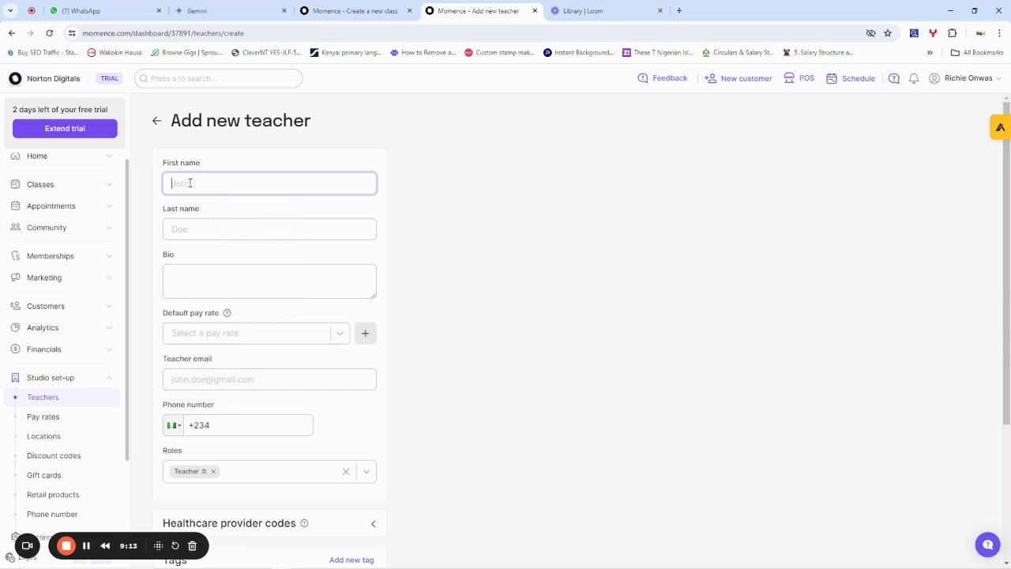
text(D)
key(BackSpace)
key(Tab)
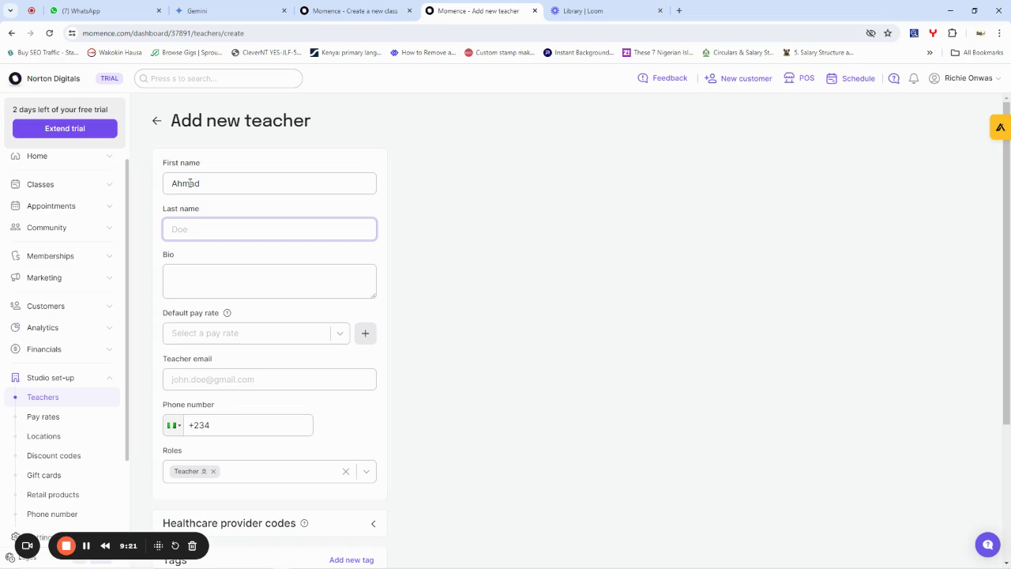
click(189, 275)
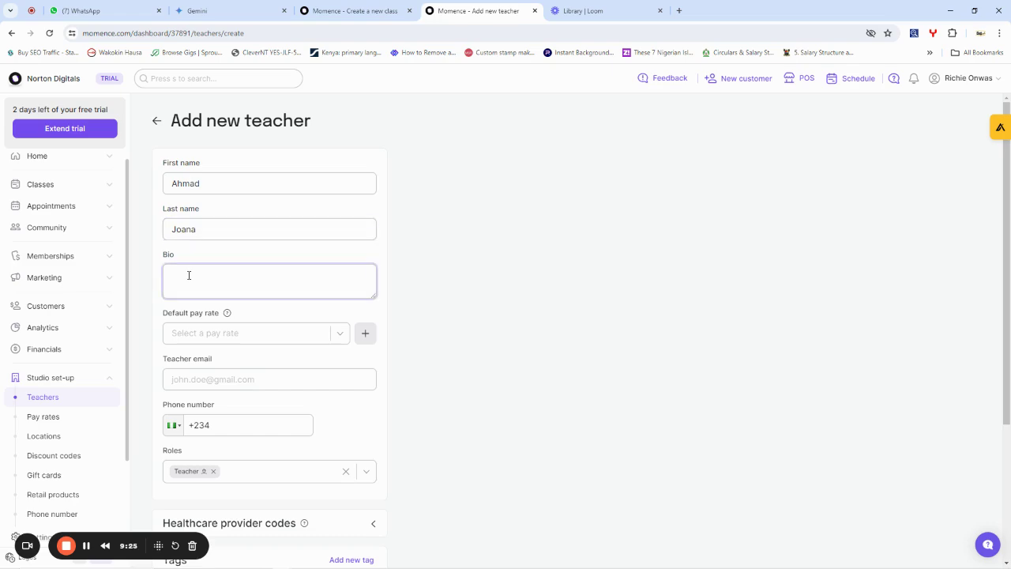
Step: Find and select the earlier generated bio in Gemini, then return to the teacher form's Bio
click(225, 10)
scroll(516, 333, up, 5)
scroll(516, 333, up, 15)
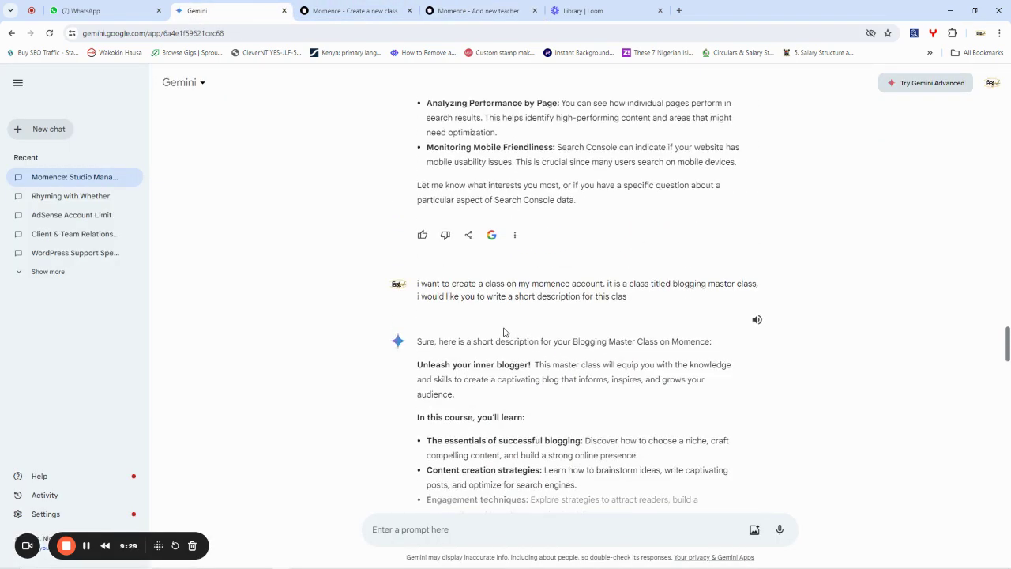
scroll(503, 330, up, 10)
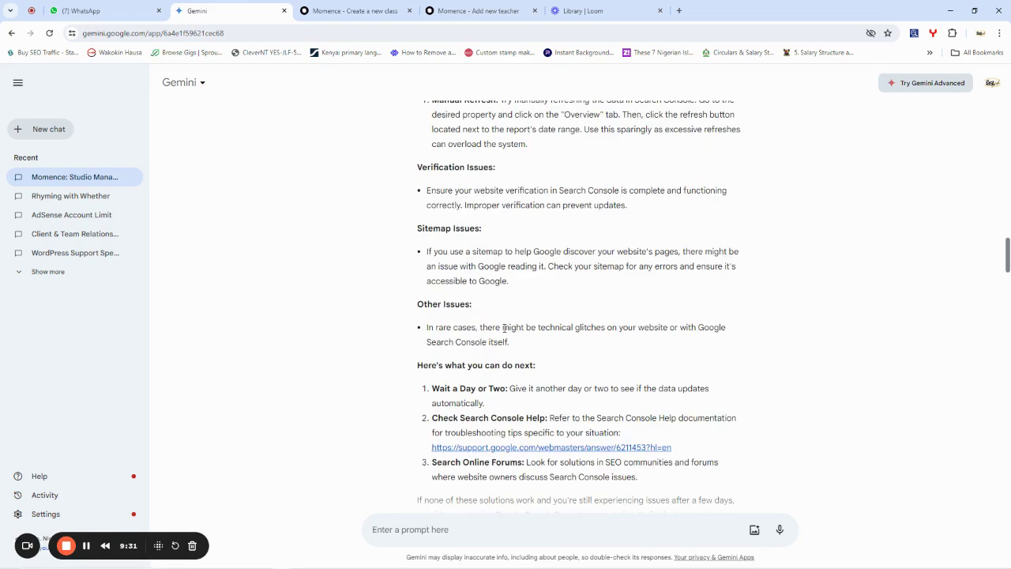
scroll(503, 331, up, 20)
scroll(503, 332, up, 5)
scroll(505, 333, down, 15)
scroll(511, 334, down, 20)
scroll(512, 330, down, 6)
scroll(513, 334, up, 1)
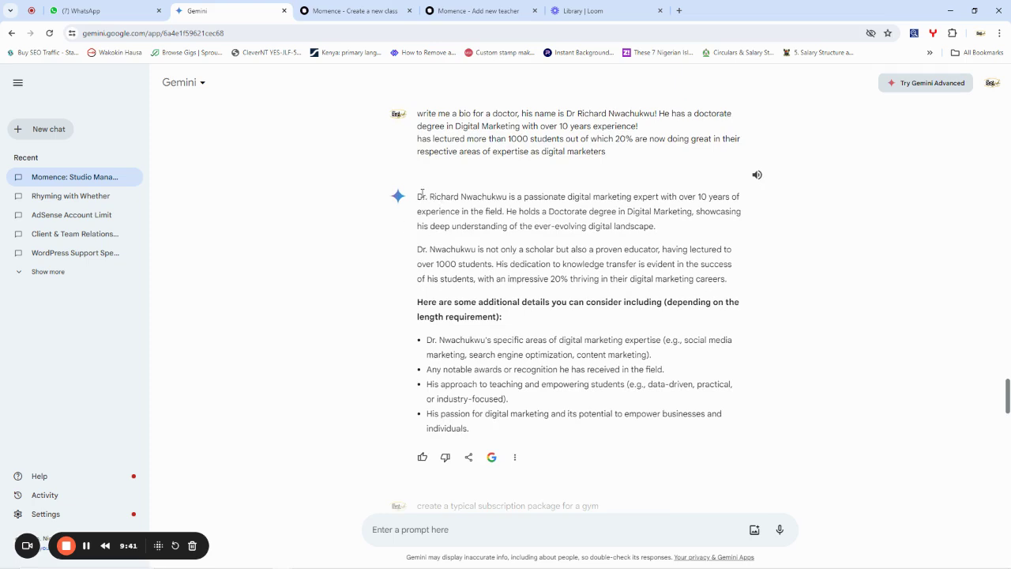
drag(418, 195, 488, 431)
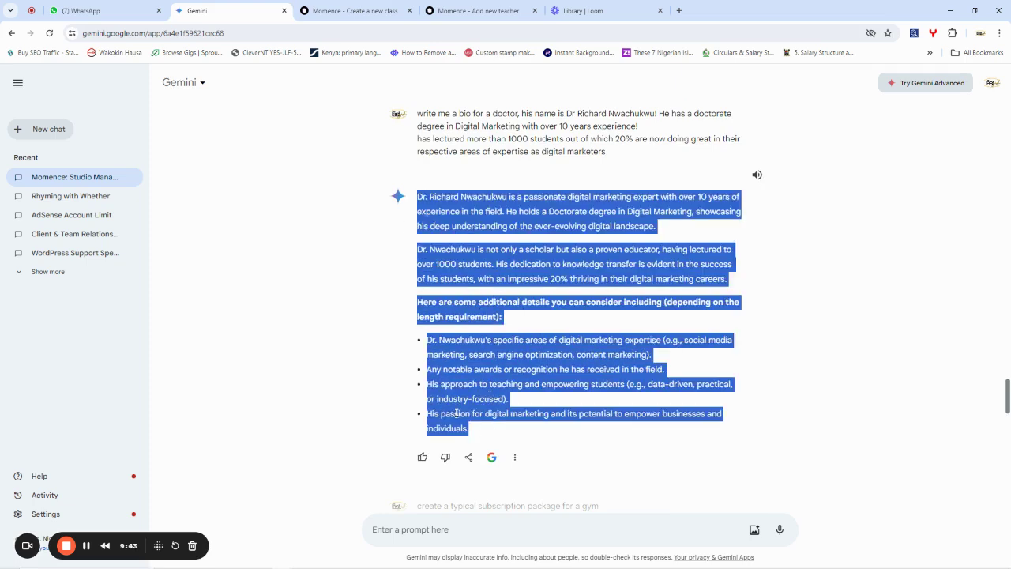
click(355, 10)
click(479, 10)
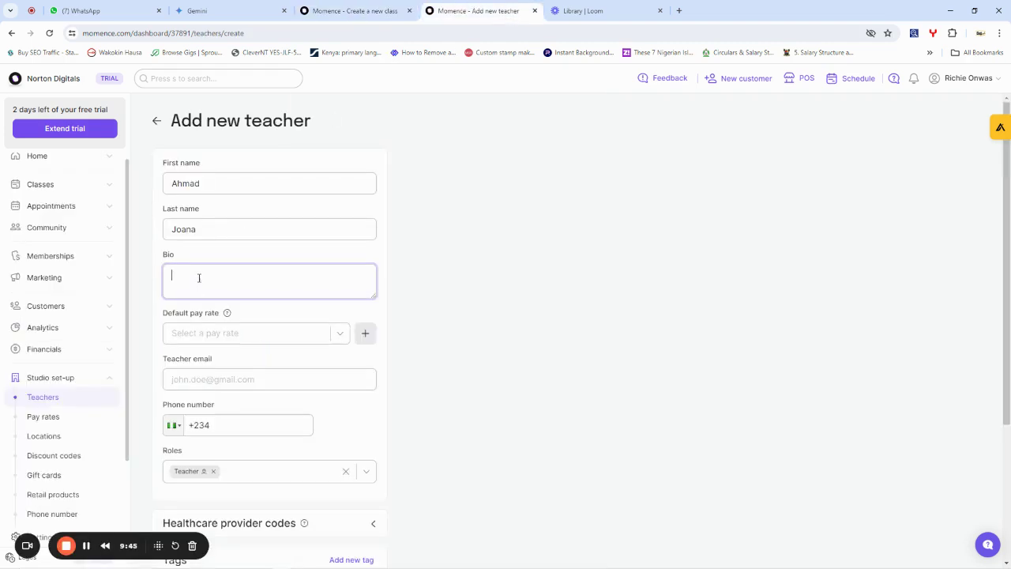
Step: Paste the bio and replace the original person's name with the new teacher's name
key(ctrl+v)
scroll(199, 278, up, 3)
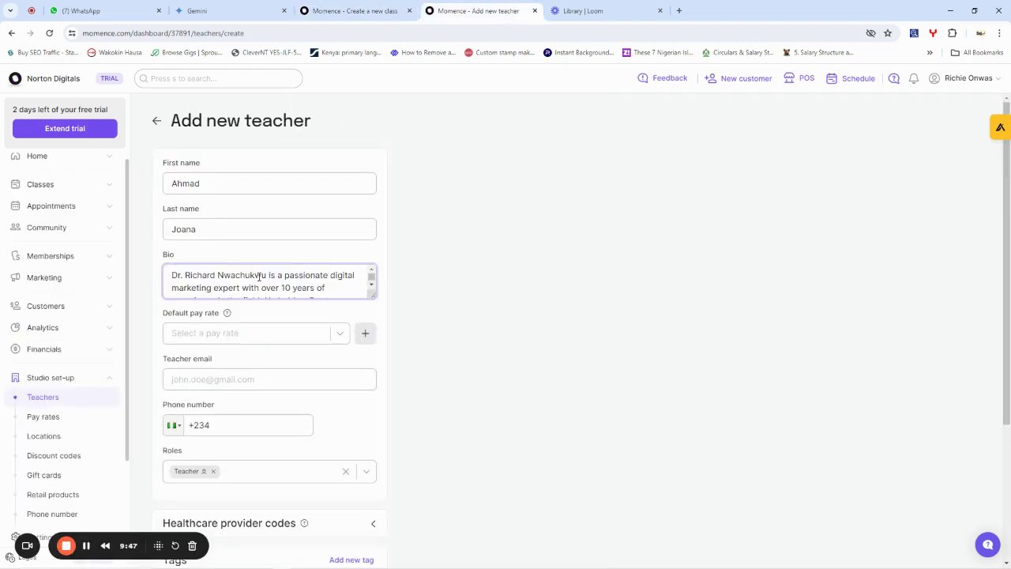
drag(266, 275, 185, 279)
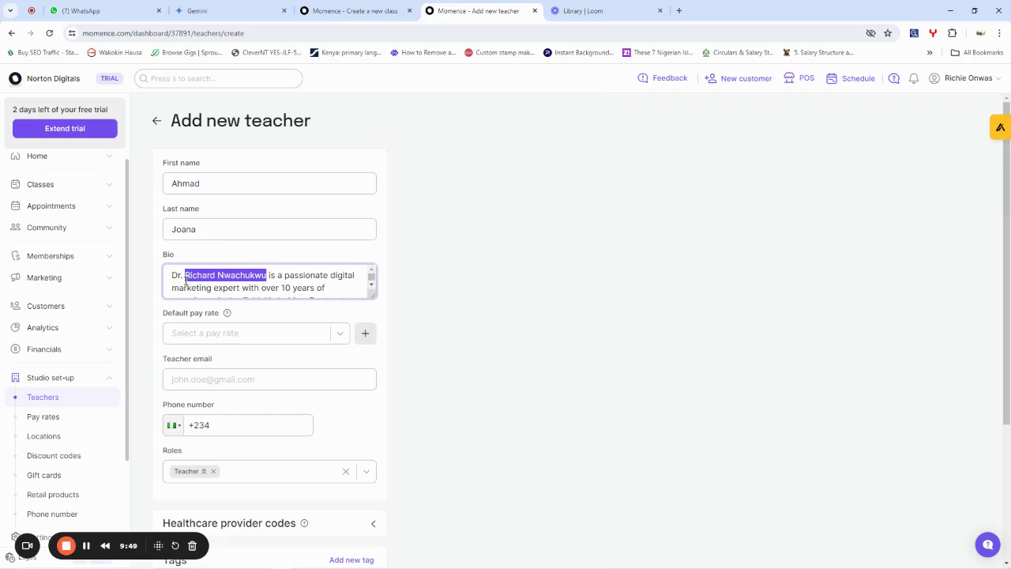
key(BackSpace)
key(BackSpace)
key(BackSpace)
key(BackSpace)
key(BackSpace)
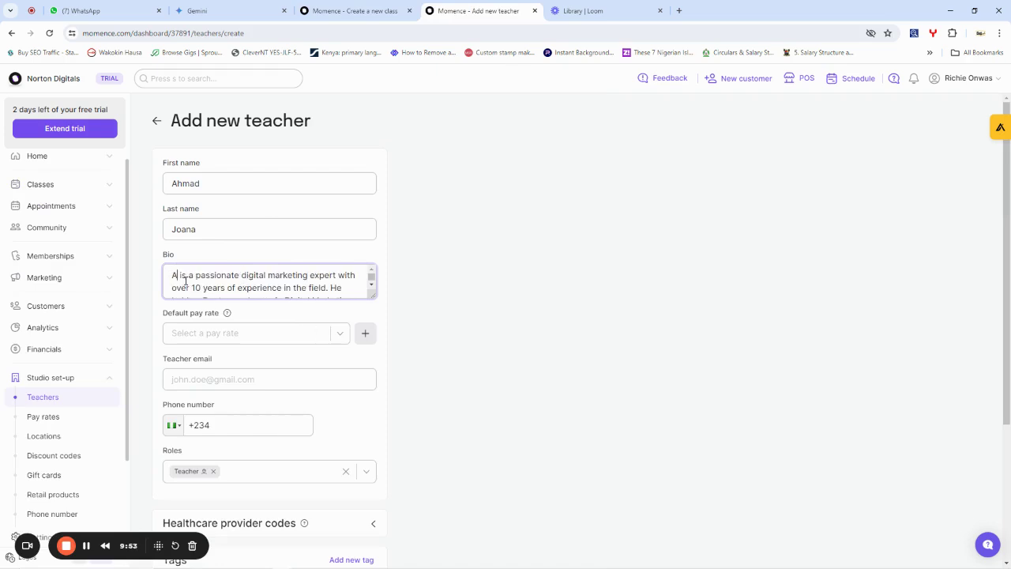
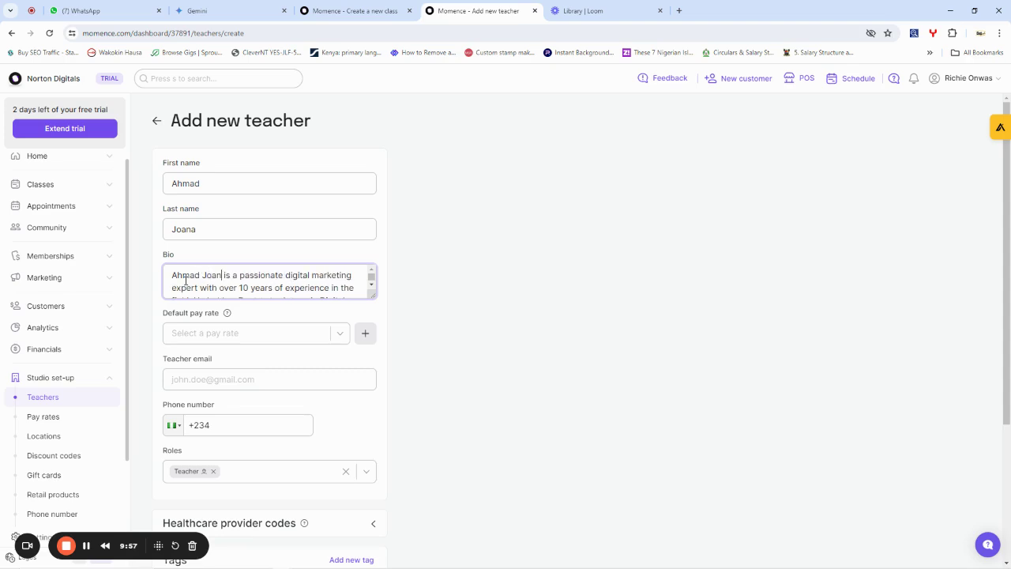
click(260, 332)
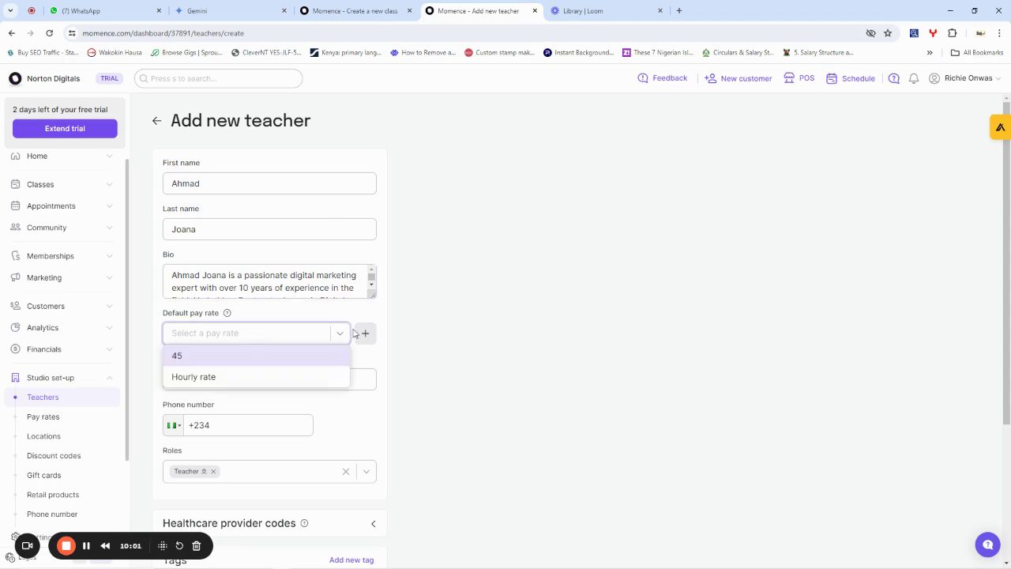
Step: Open the Pay rates page in a new tab, closing the duplicate tab
click(364, 332)
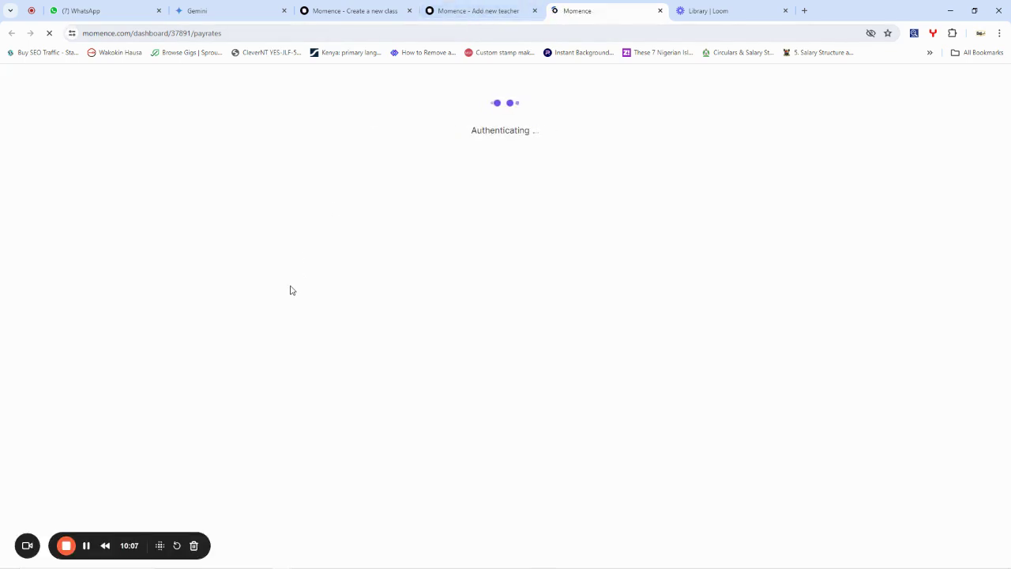
click(473, 10)
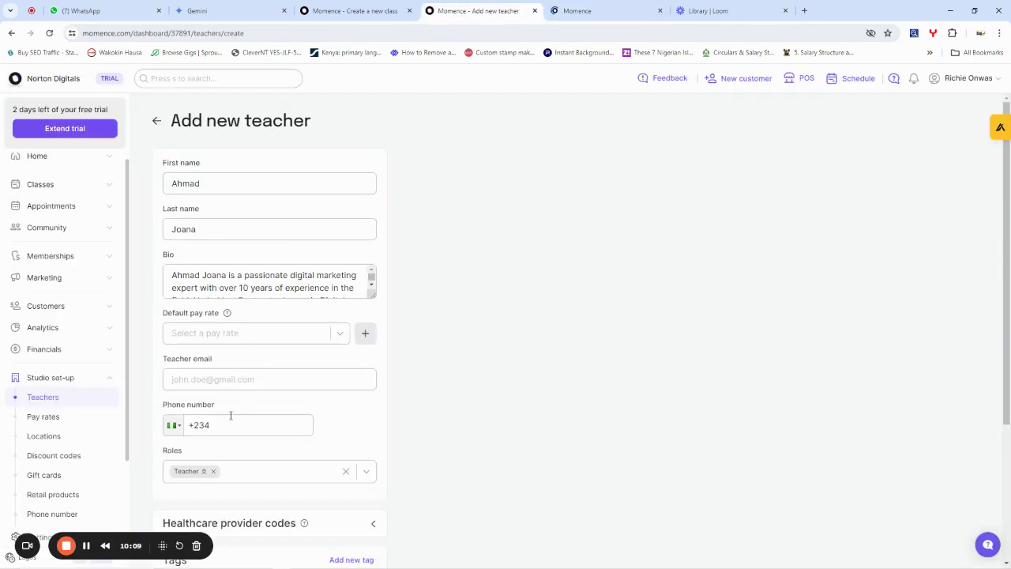
click(365, 335)
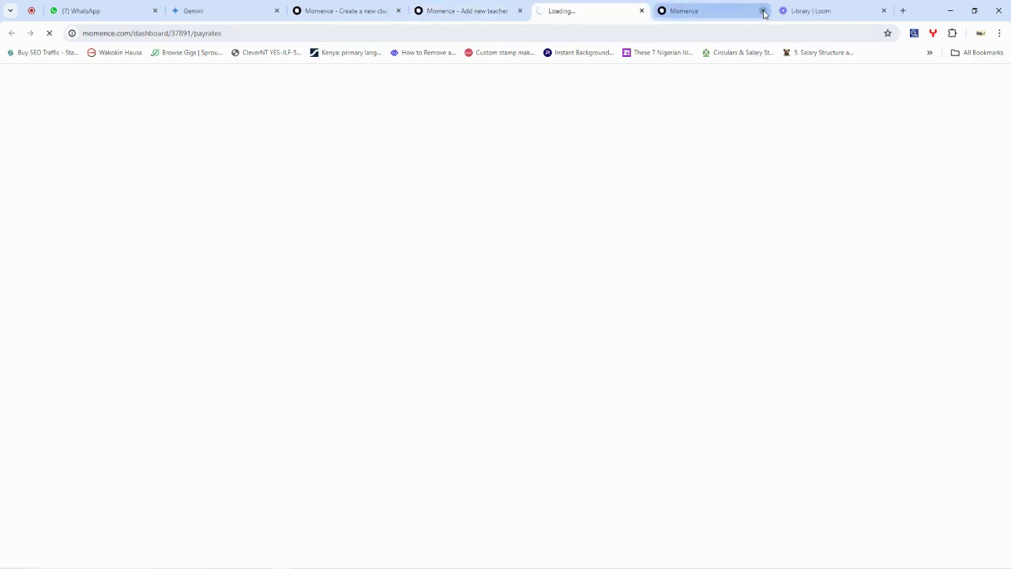
click(762, 11)
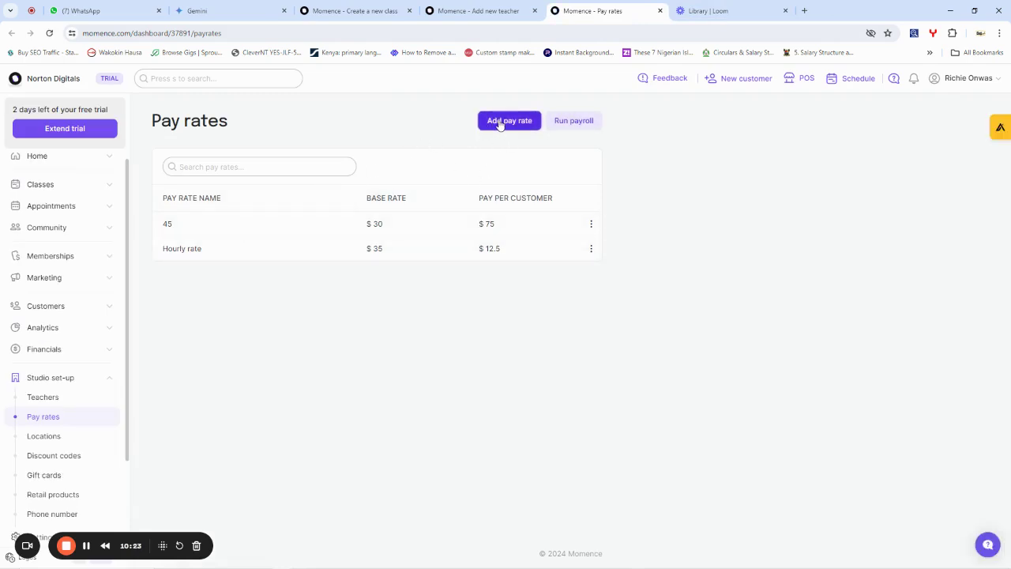
click(499, 125)
Step: Add a pay rate named Tutoring with a $45 base rate and $75 per customer
click(261, 193)
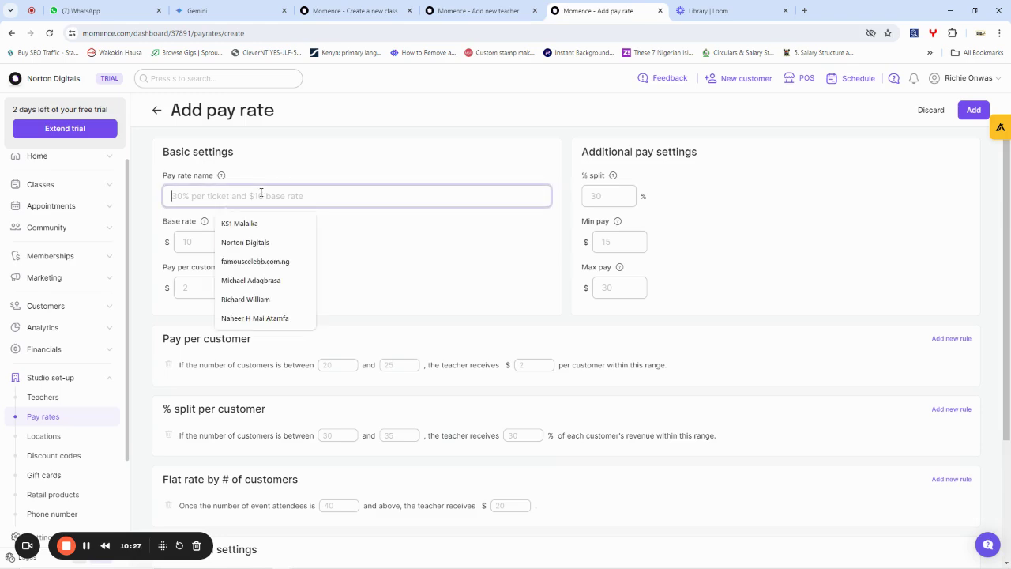
text(Tutoring)
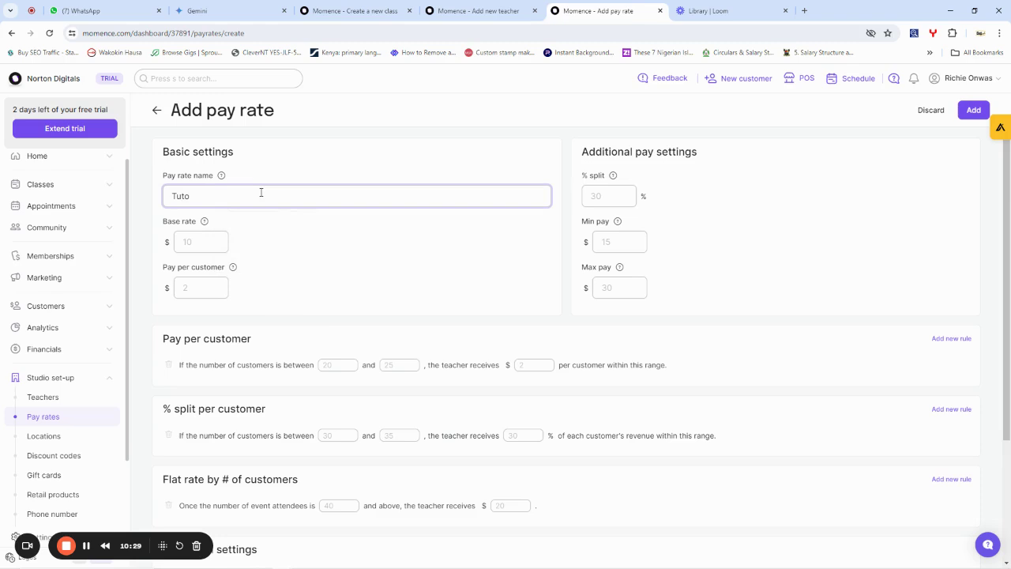
click(185, 241)
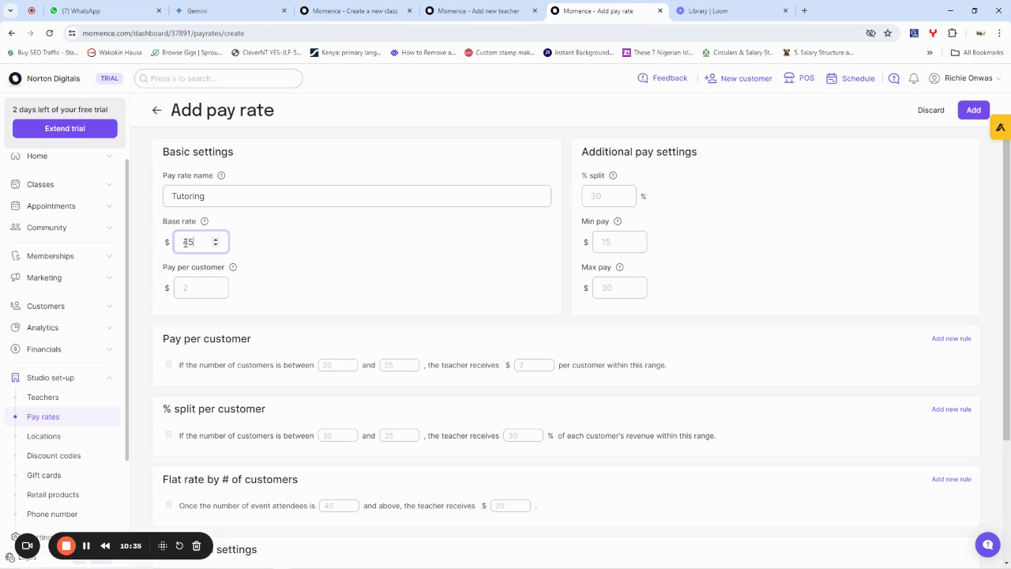
click(191, 291)
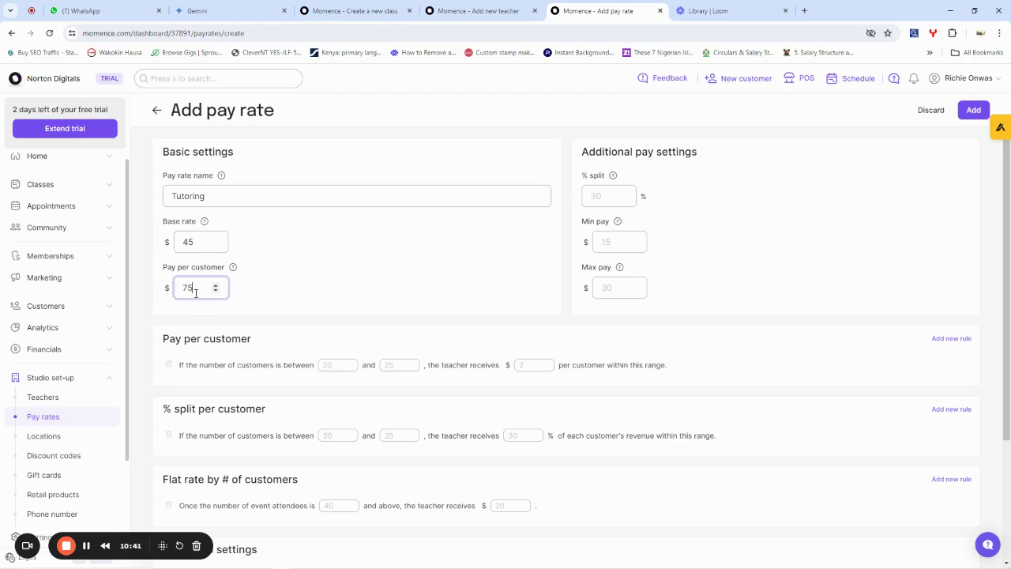
scroll(501, 403, down, 3)
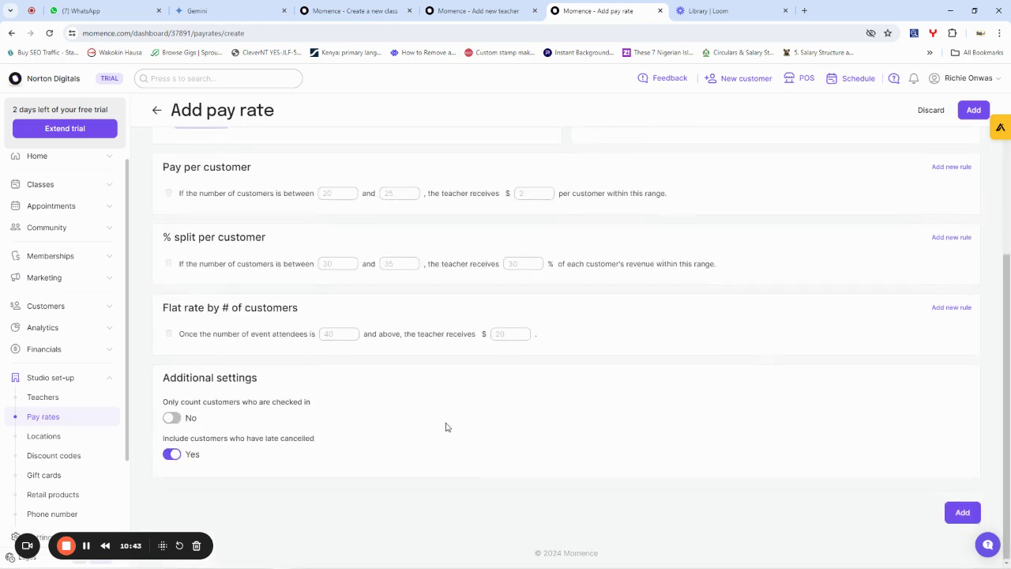
scroll(758, 438, up, 3)
scroll(770, 449, down, 3)
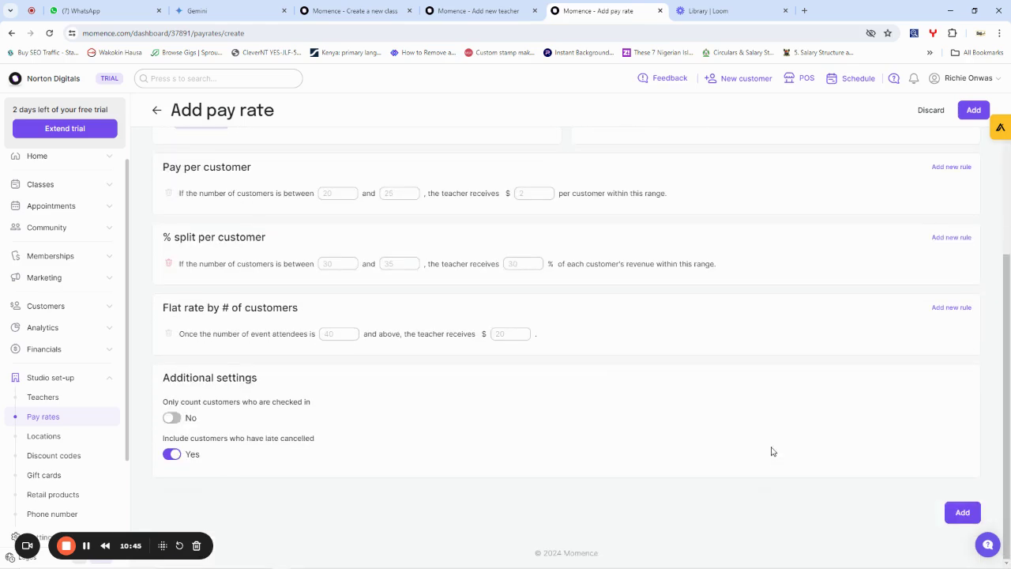
click(962, 514)
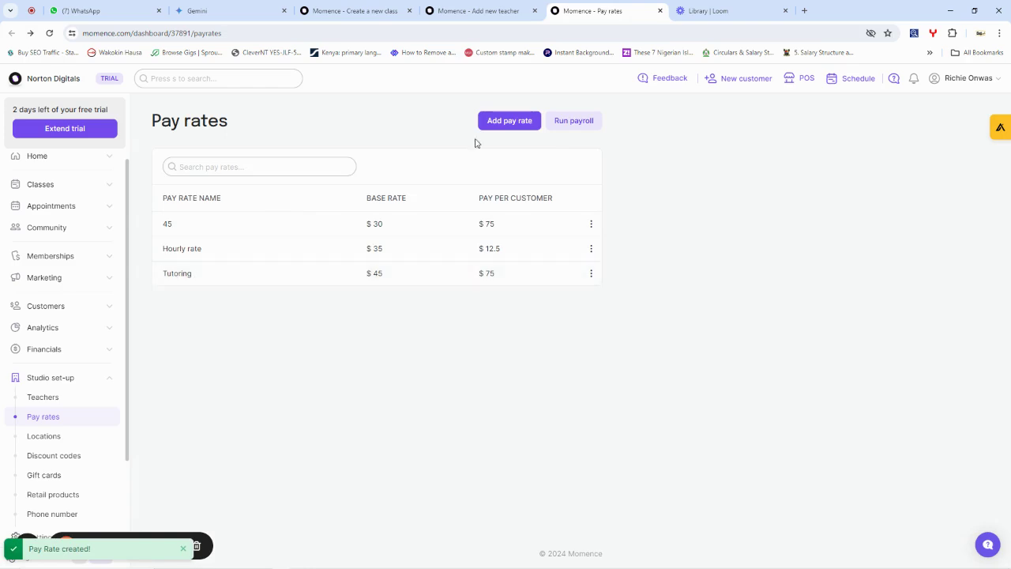
Step: On the new teacher form, set the default pay rate to Tutoring
click(473, 9)
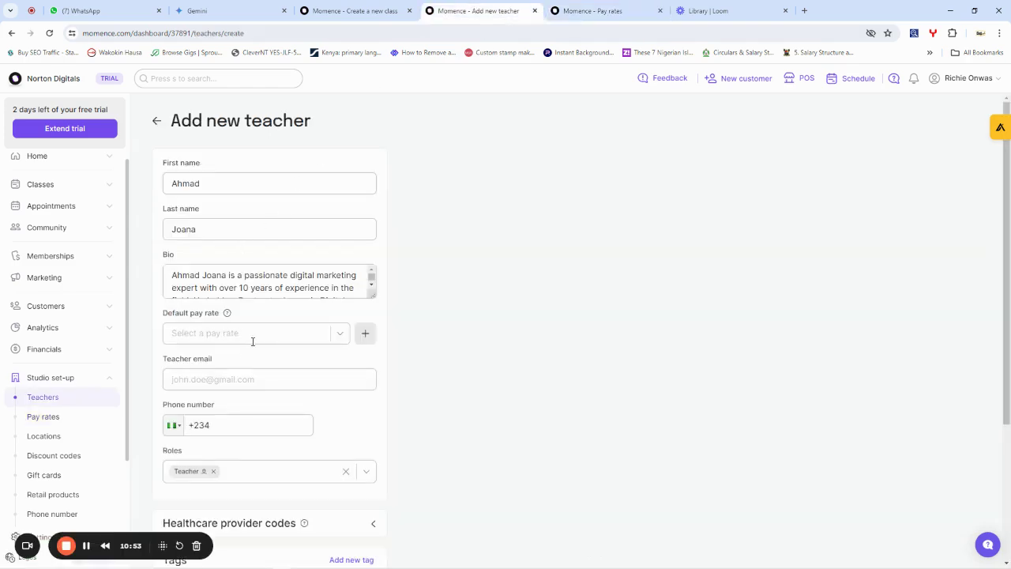
click(341, 337)
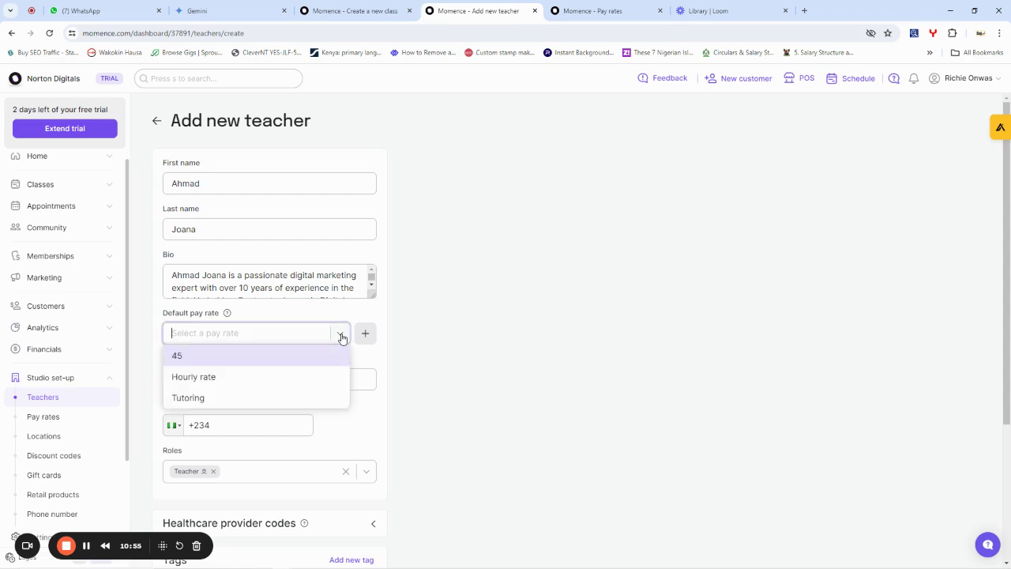
click(203, 400)
scroll(330, 301, down, 2)
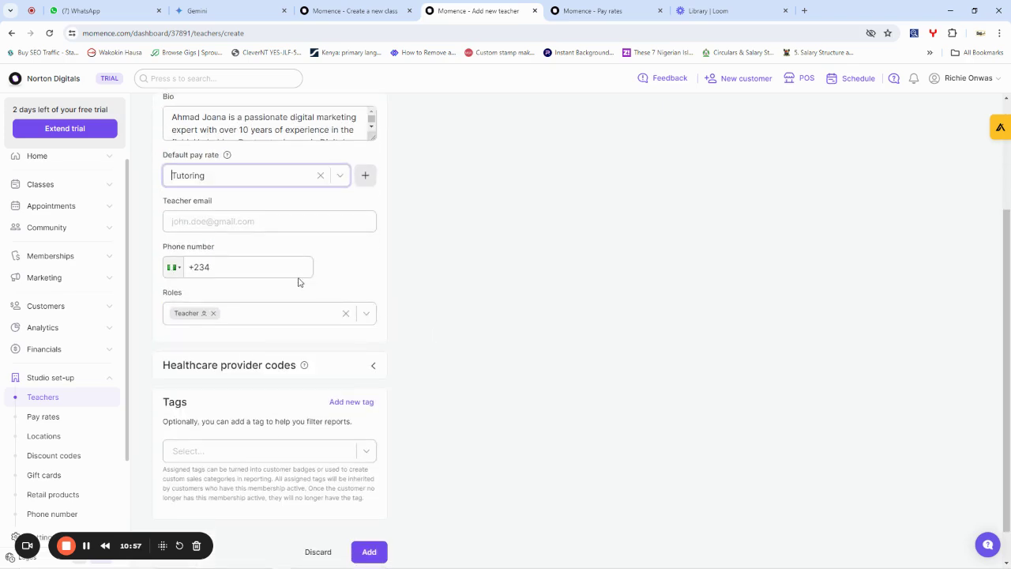
Step: Fill in the teacher's email from the suggestions and enter the teacher's phone number
click(221, 224)
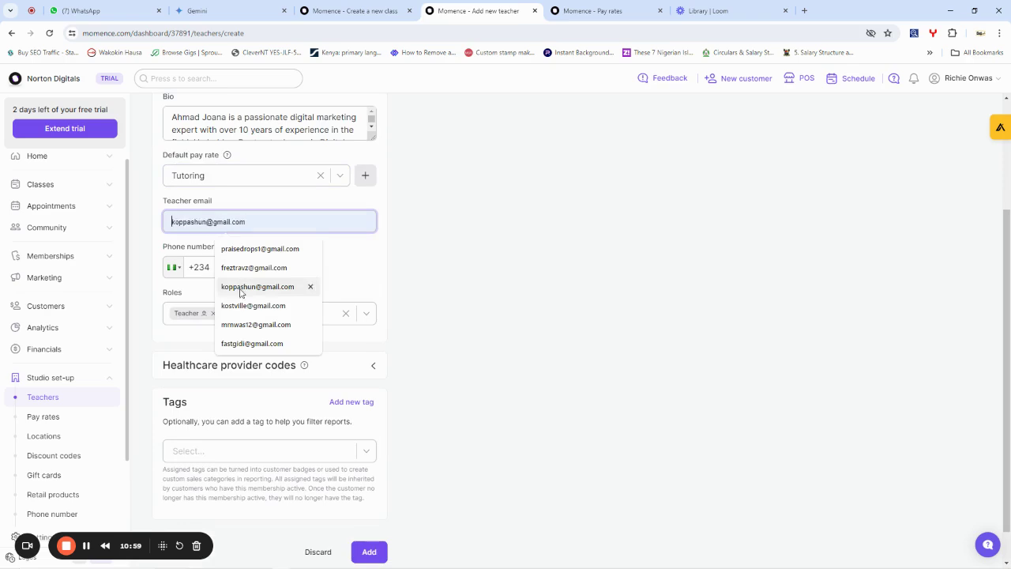
click(252, 343)
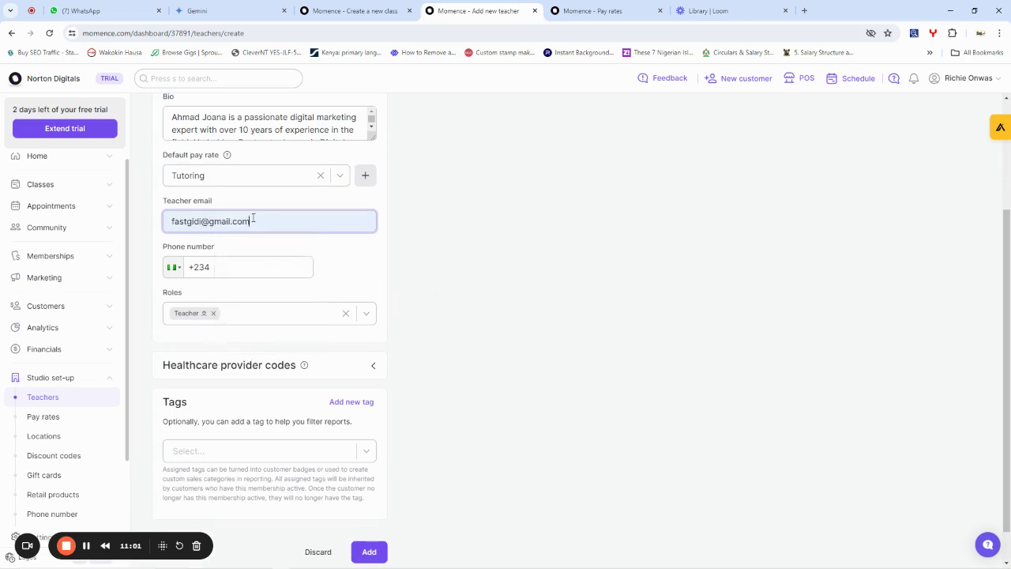
click(230, 271)
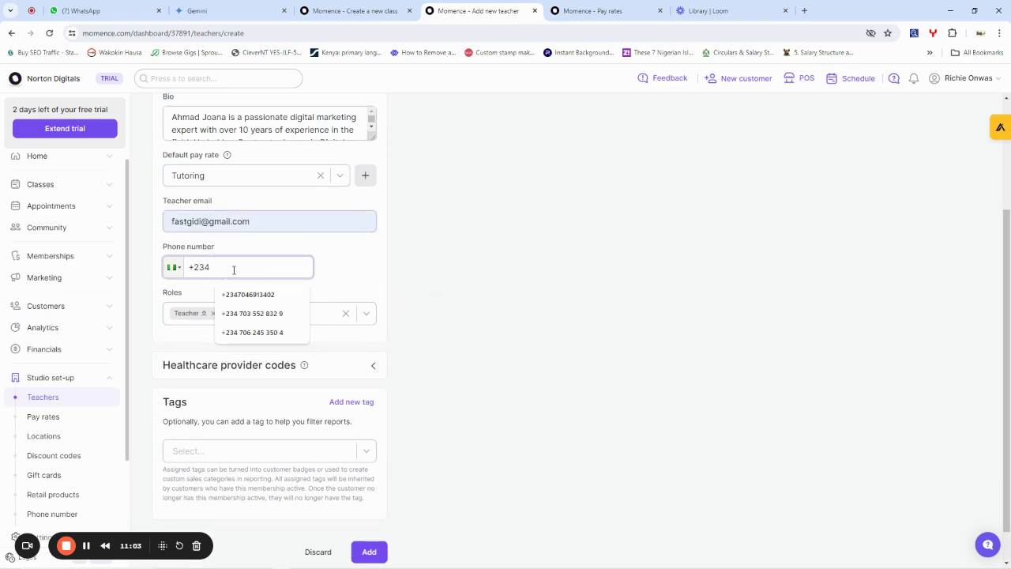
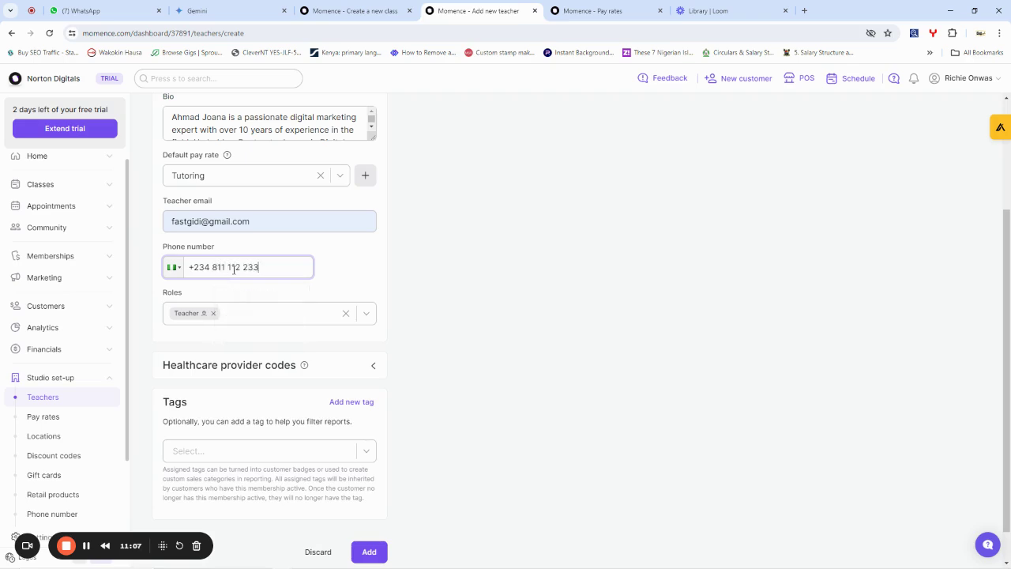
scroll(402, 345, down, 1)
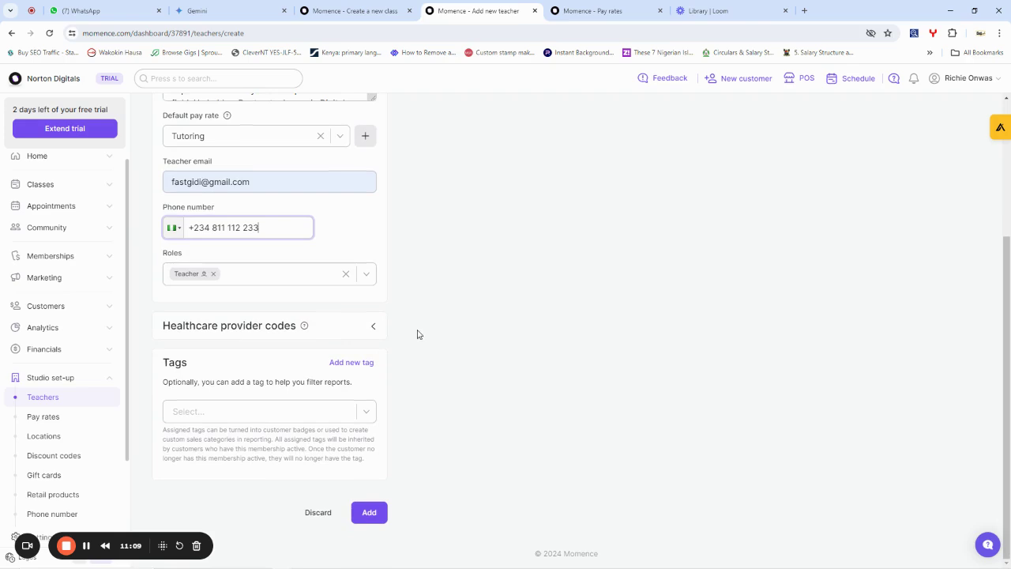
scroll(316, 310, up, 3)
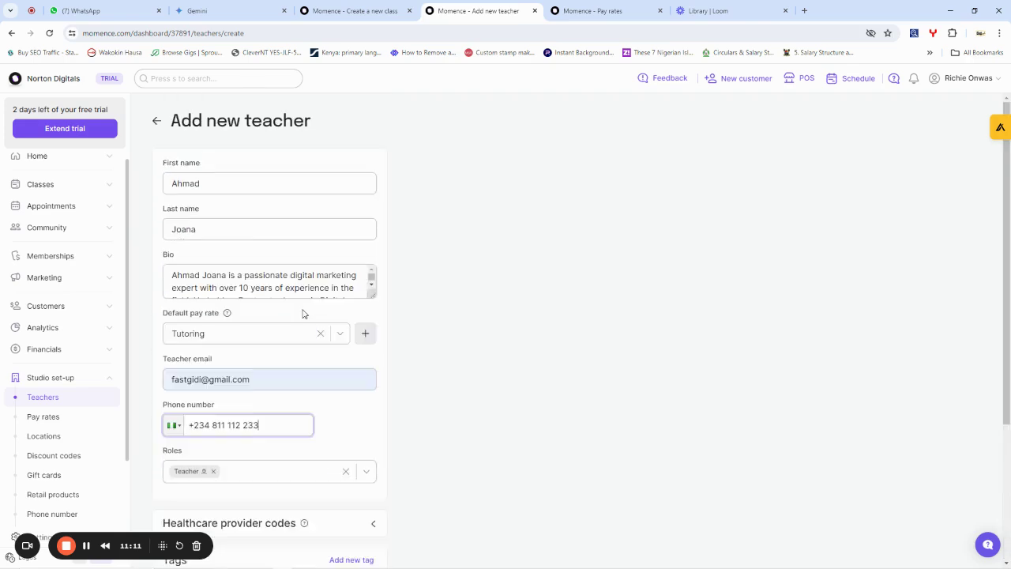
scroll(300, 298, down, 6)
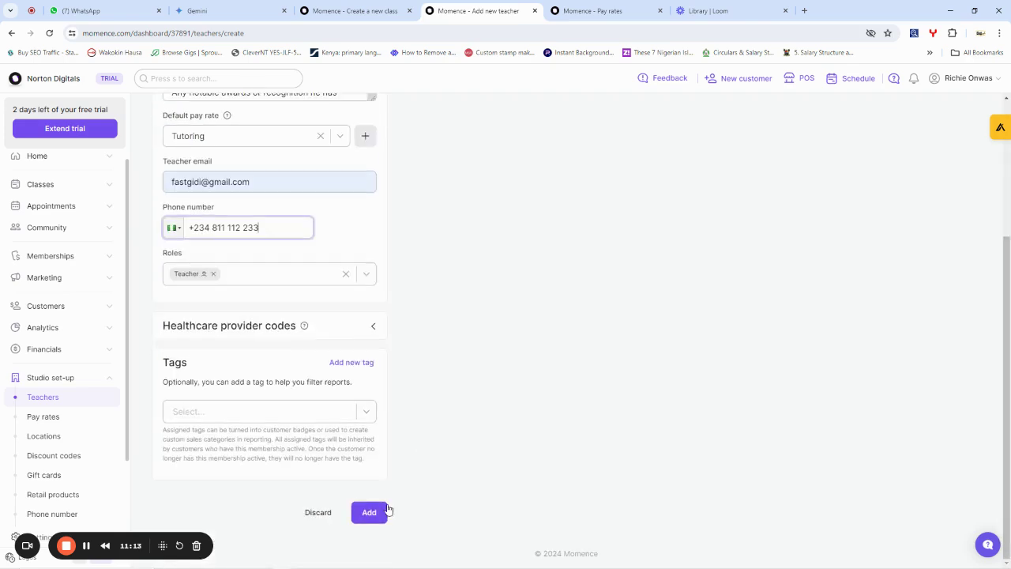
Step: Correct the teacher's phone number after the first save attempt and try saving again
click(369, 512)
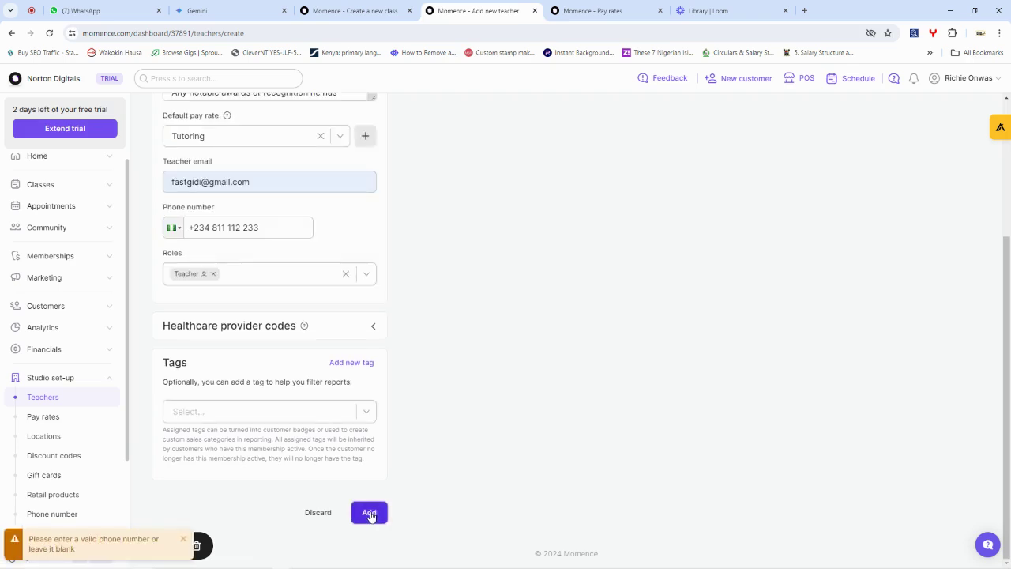
scroll(251, 379, up, 3)
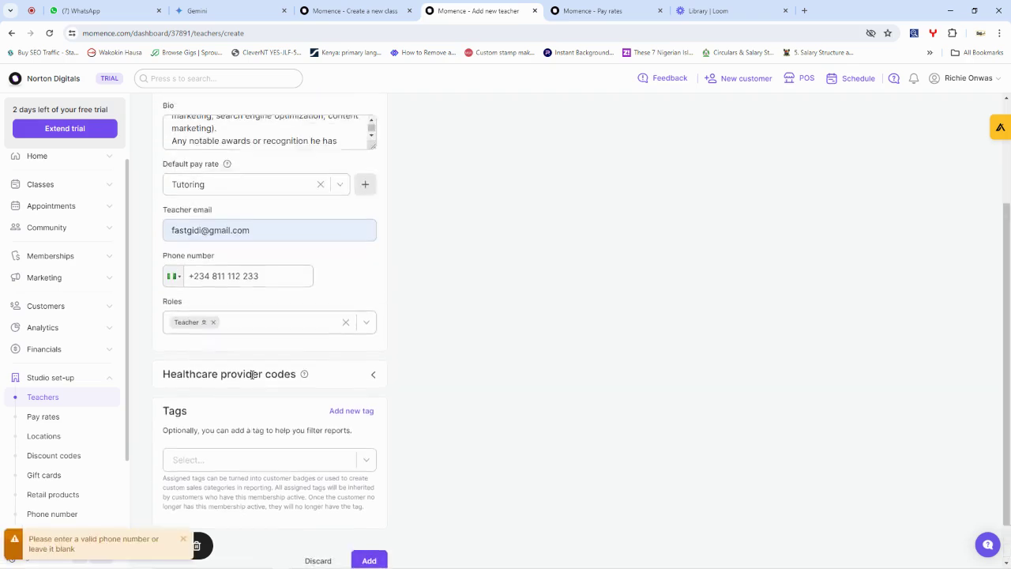
click(219, 425)
text(0)
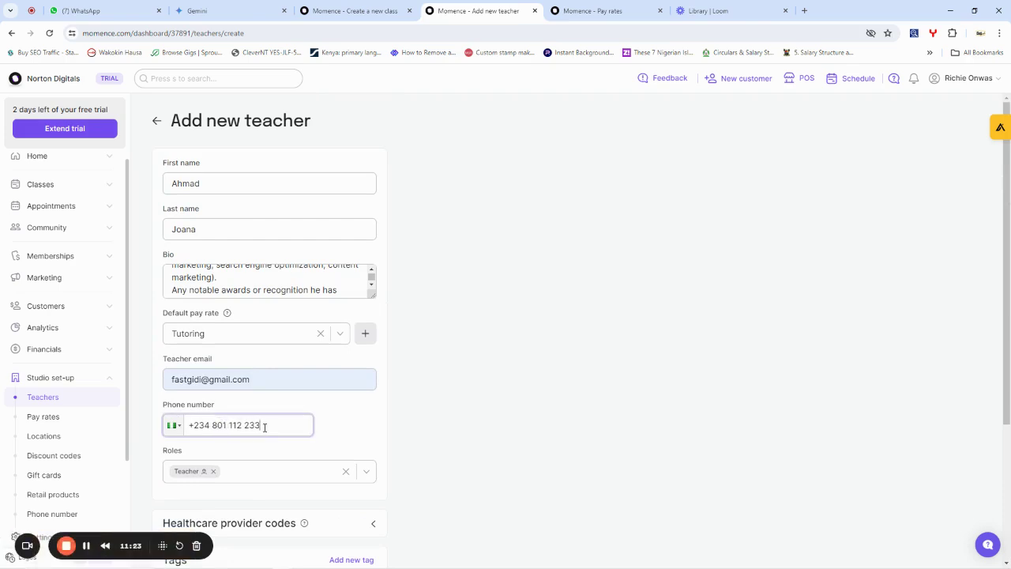
text(5)
scroll(334, 474, down, 3)
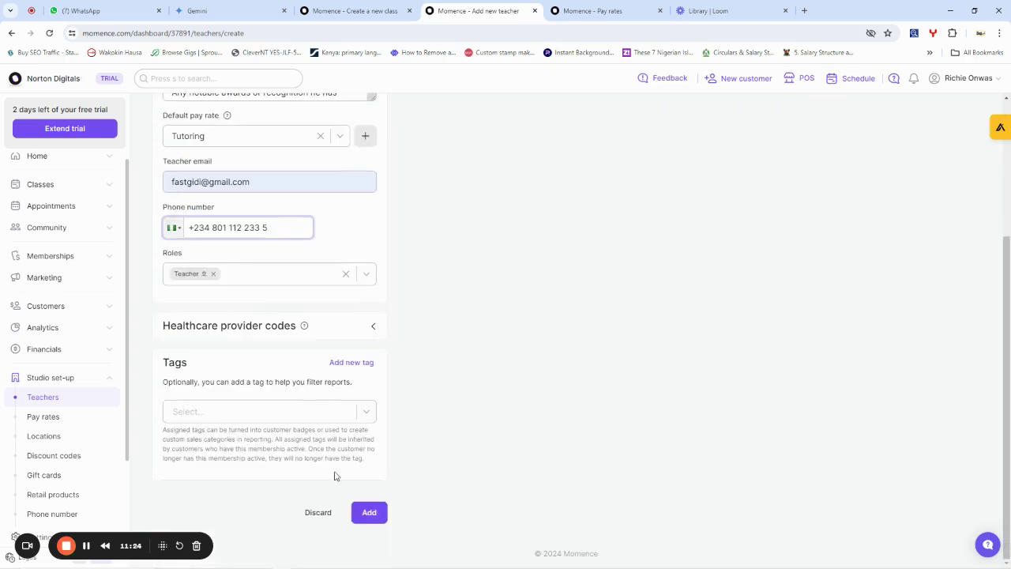
click(367, 511)
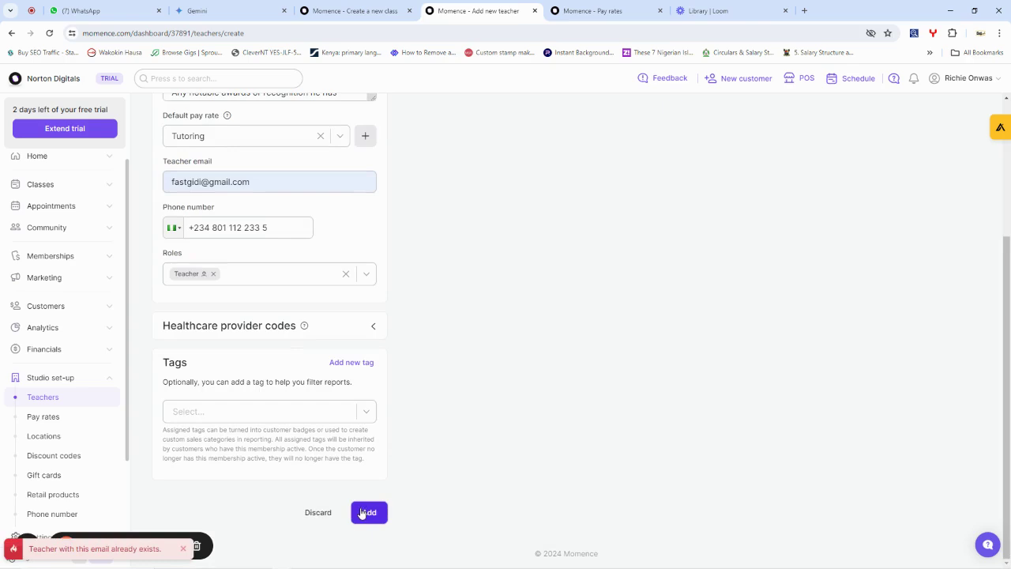
Step: Replace the already-used email with a different suggested address and save the new teacher
scroll(309, 398, up, 3)
click(270, 381)
key(ctrl+a)
key(BackSpace)
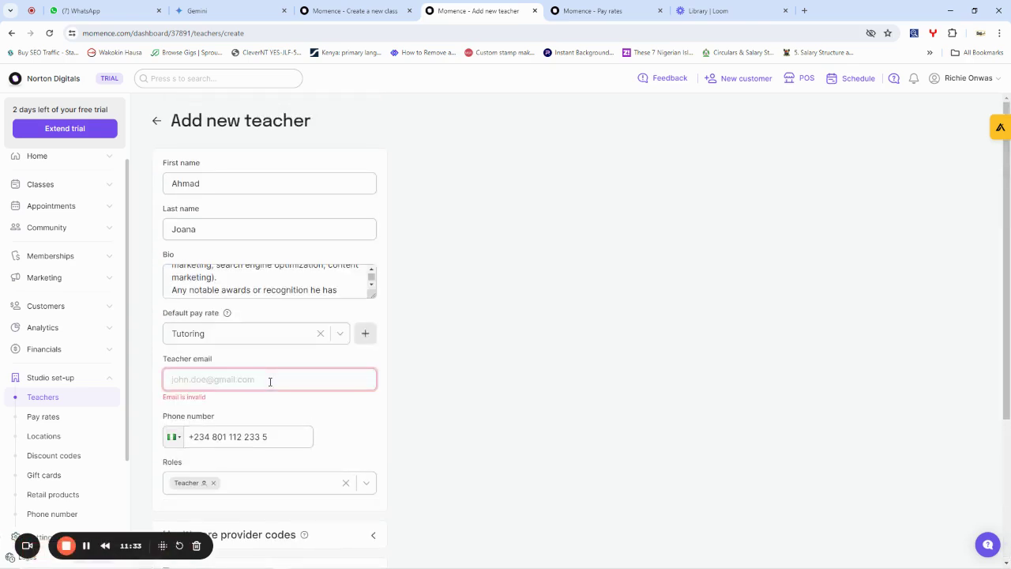
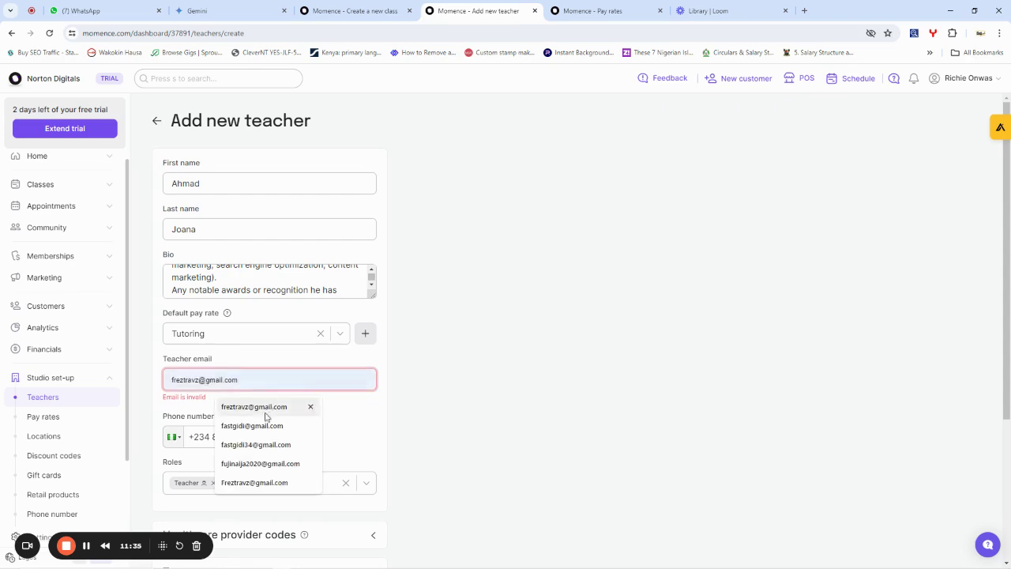
click(260, 464)
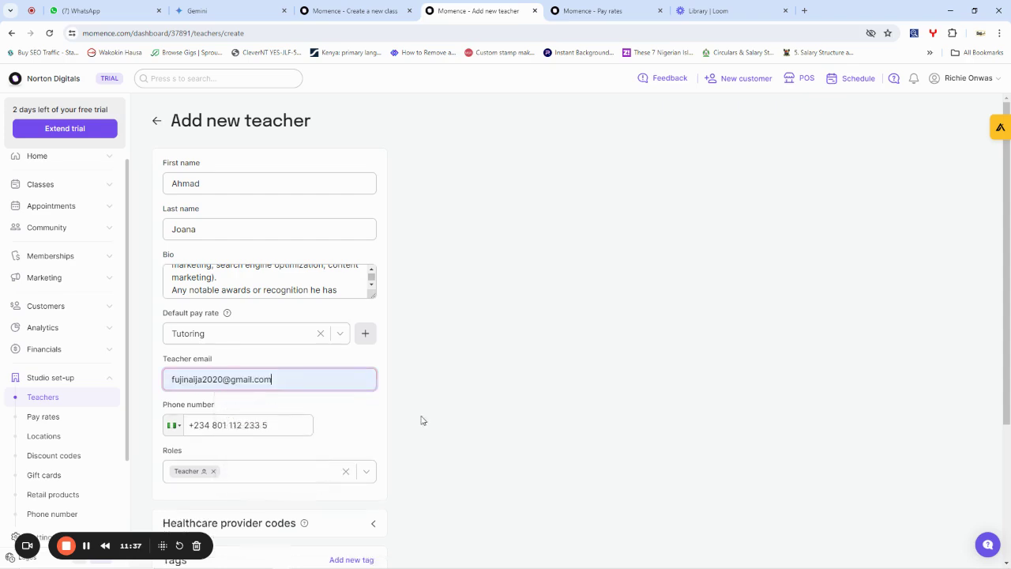
scroll(399, 422, down, 3)
click(365, 511)
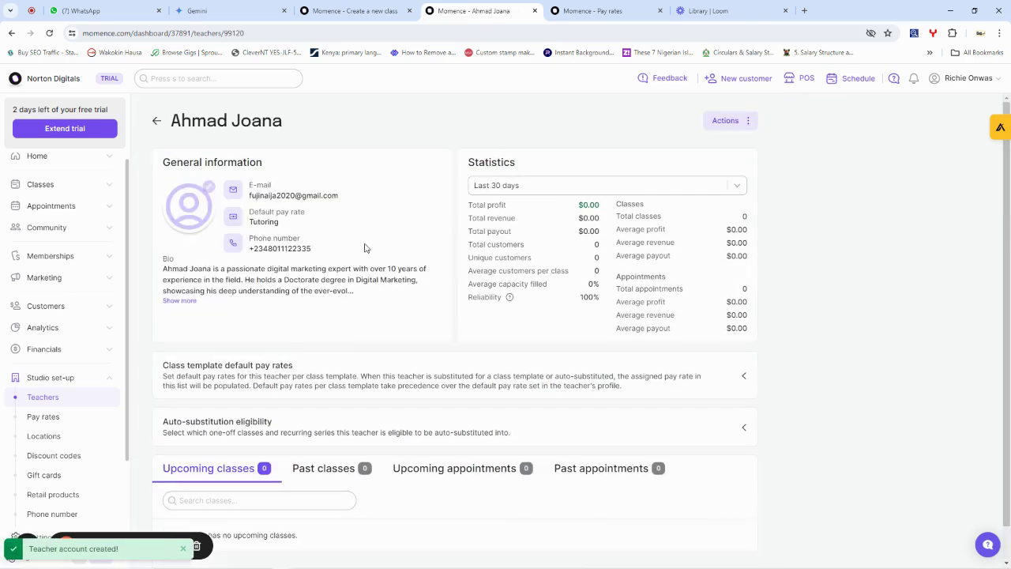
Step: Back on the class form, assign the newly added teacher to the class
click(366, 10)
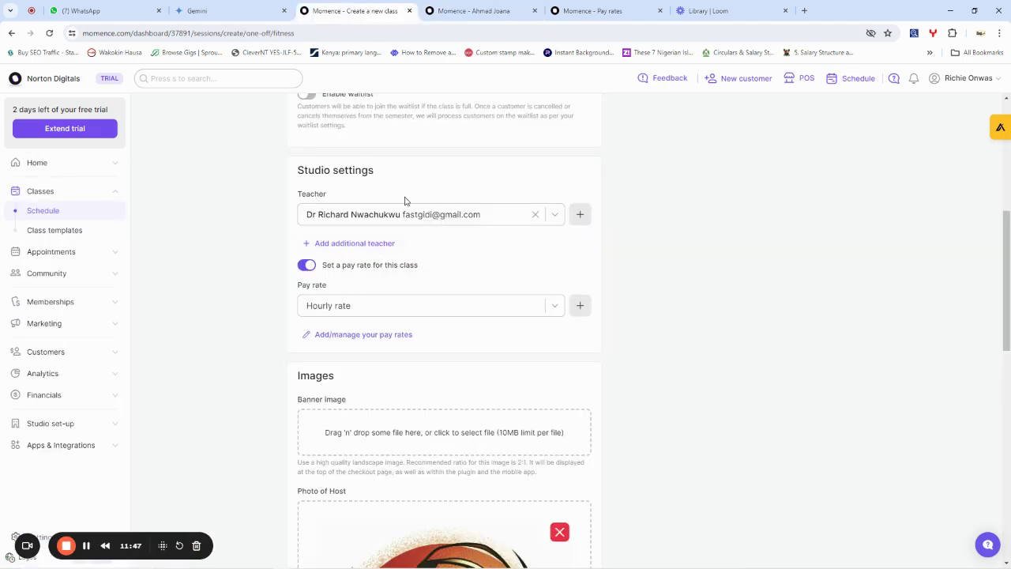
click(552, 218)
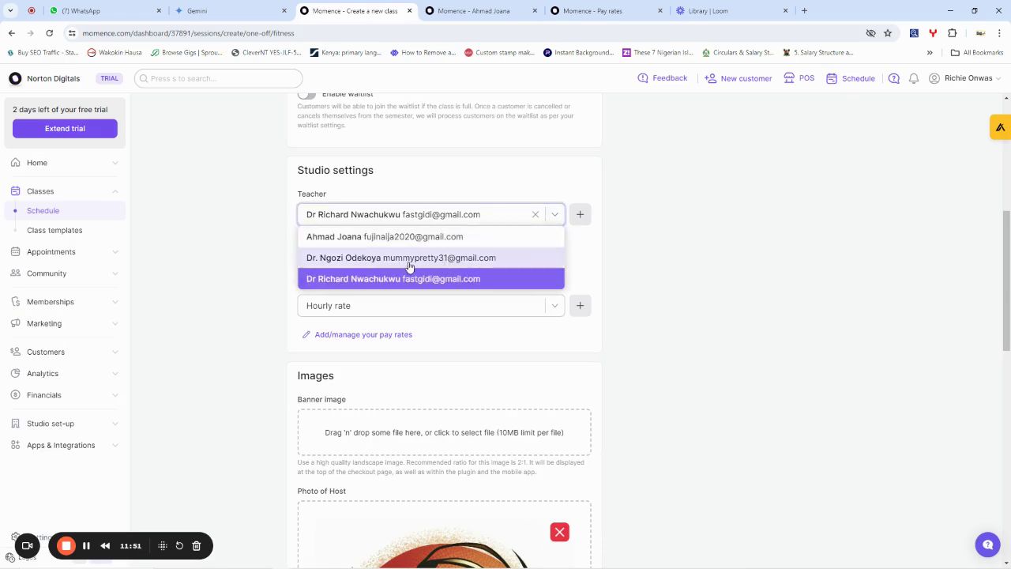
click(364, 240)
scroll(636, 259, down, 2)
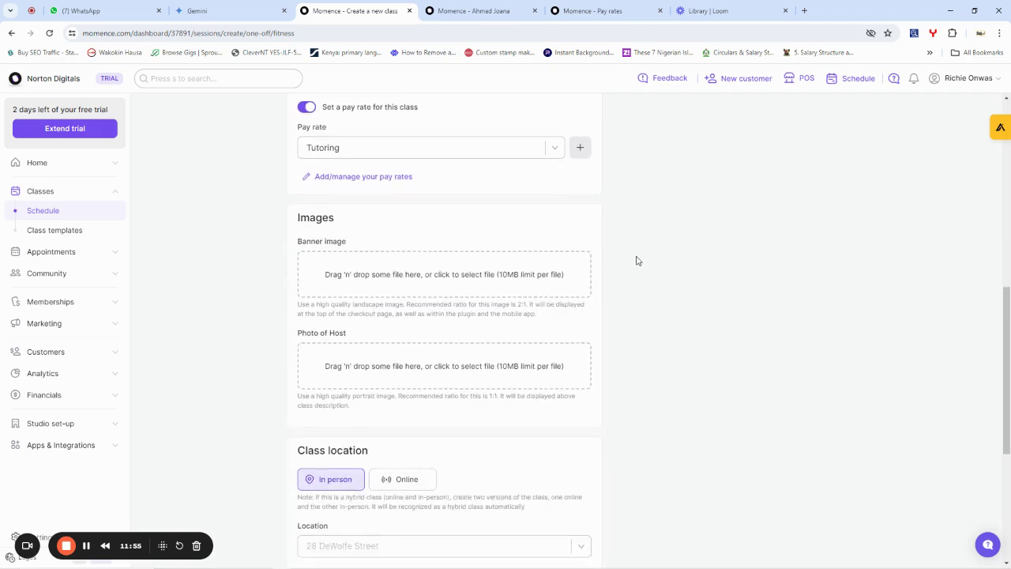
scroll(439, 225, up, 1)
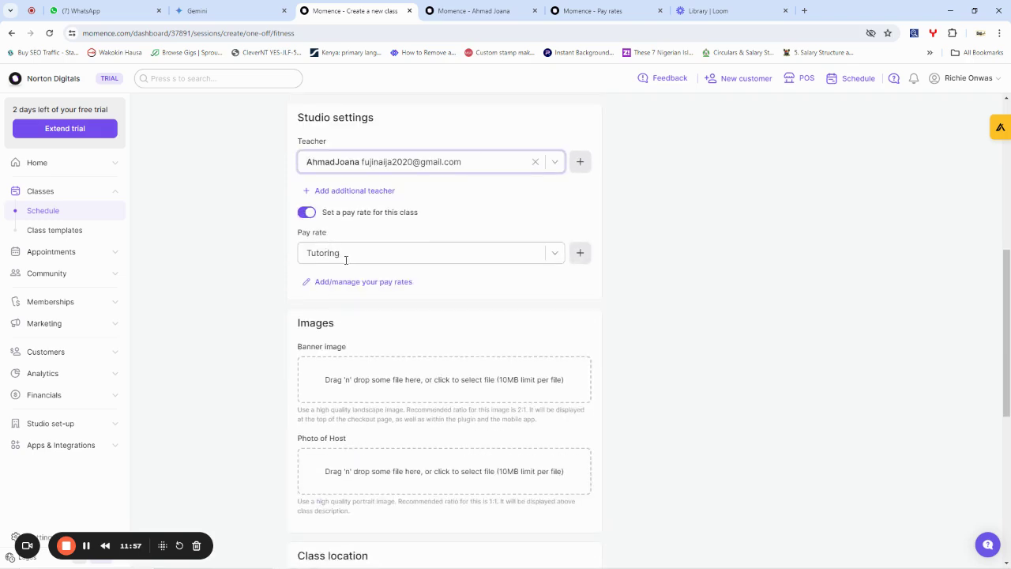
scroll(379, 280, down, 5)
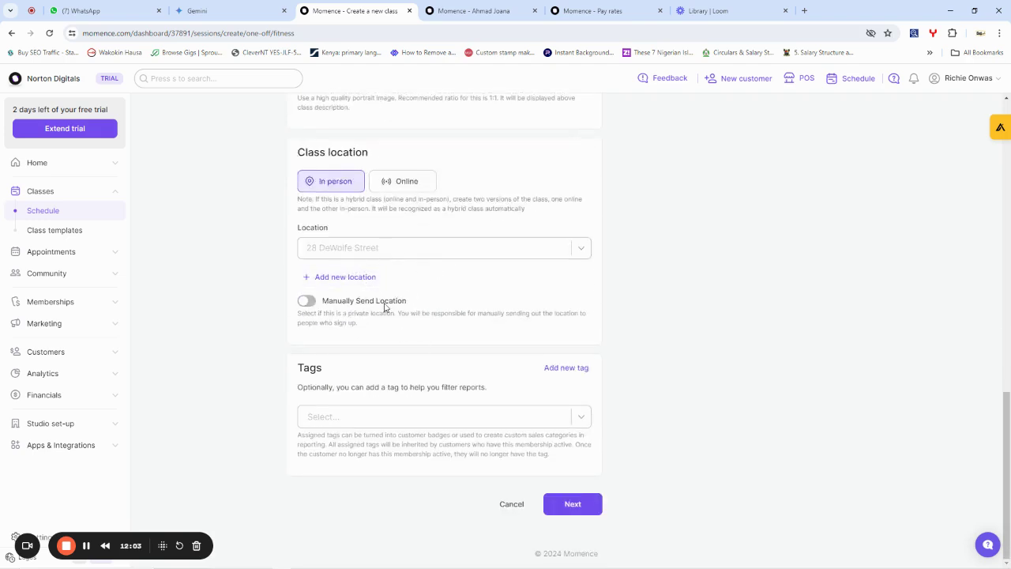
Step: Set the class's in-person location to Uyi Grand Hotel, Benin City
click(353, 247)
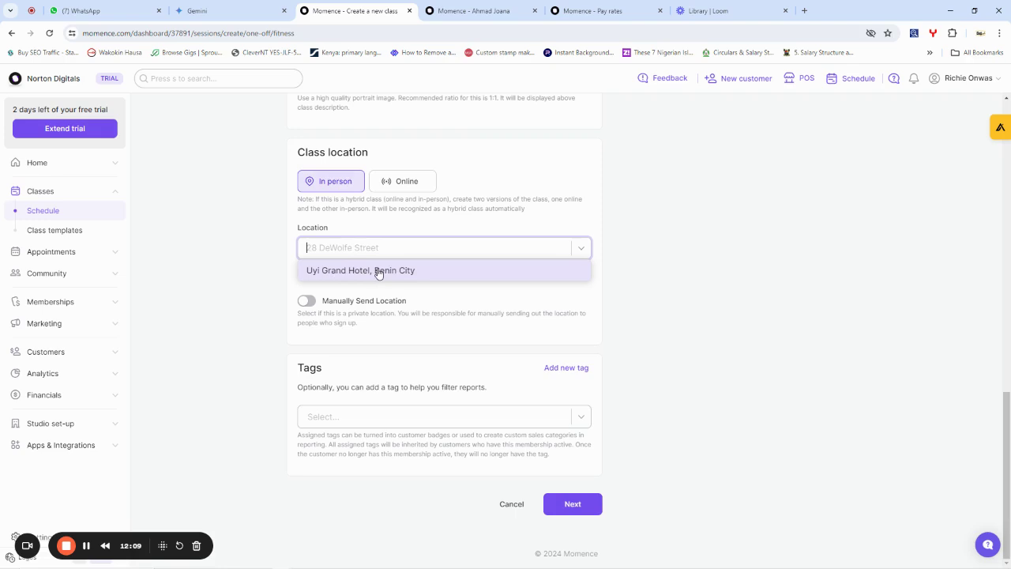
click(380, 272)
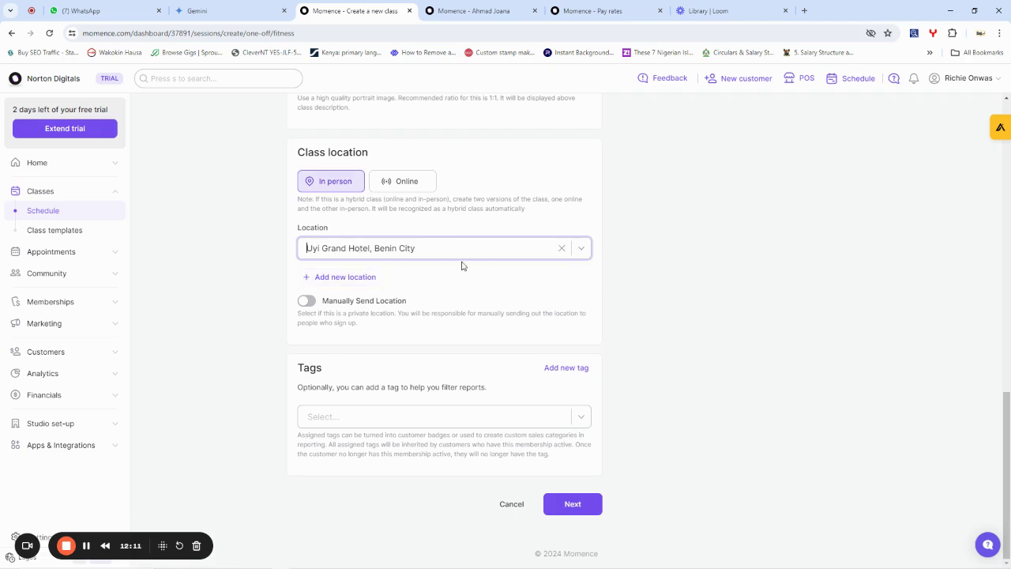
click(350, 278)
Step: Create a physical location named Golden Tulip using the suggested street address
click(415, 155)
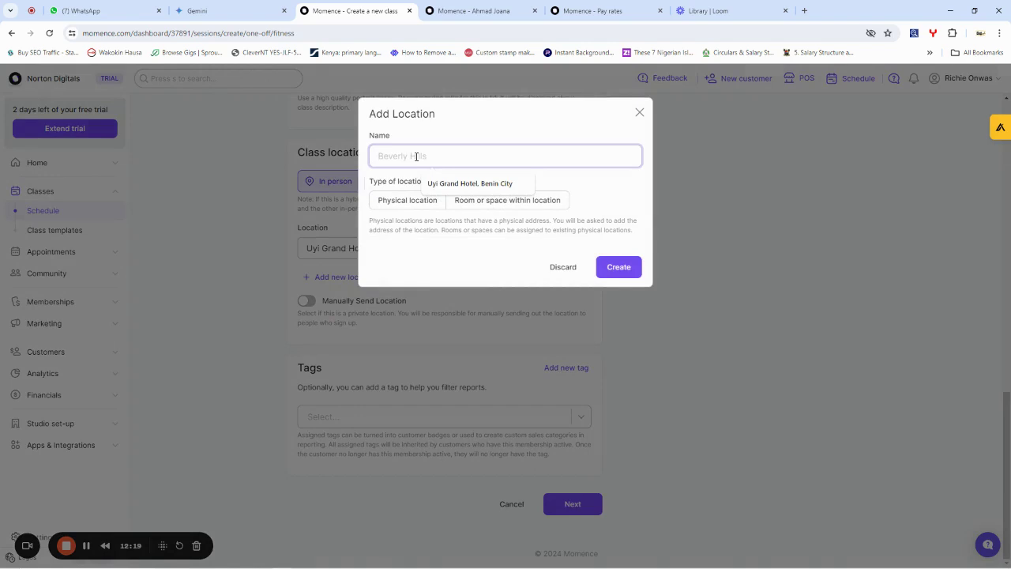
text(Golden Tulip)
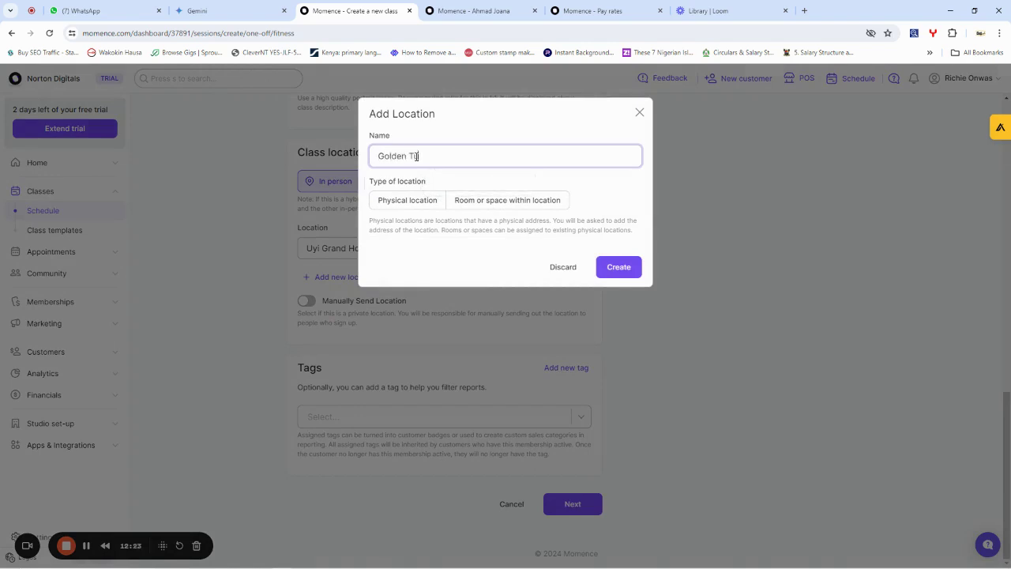
click(422, 201)
click(407, 273)
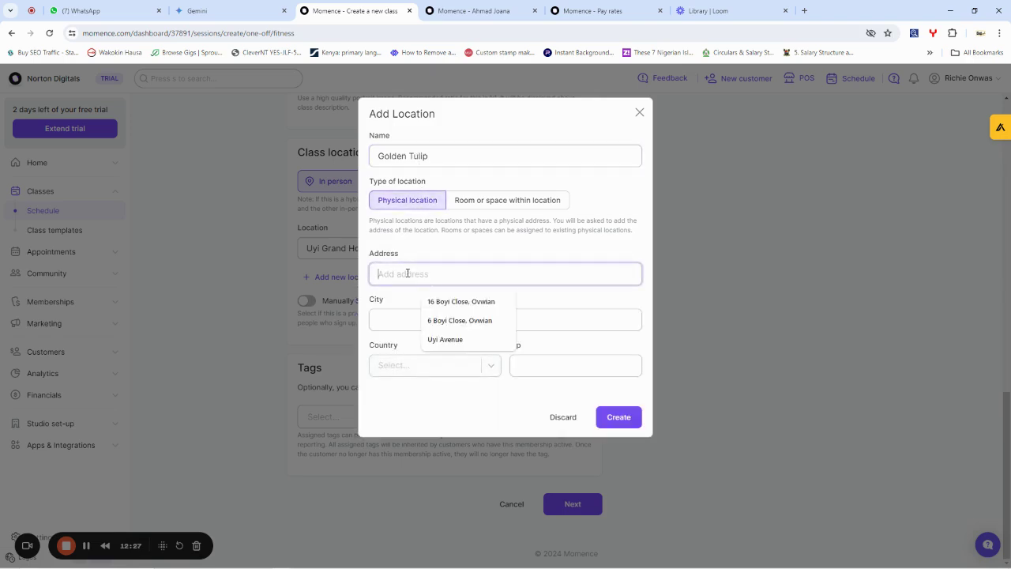
text(8 )
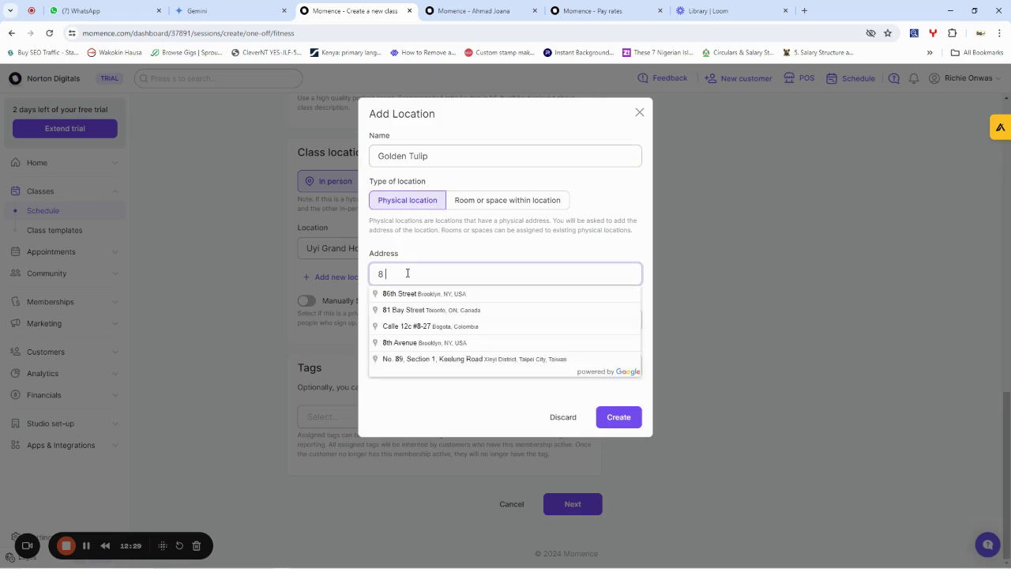
text(Michael Drive)
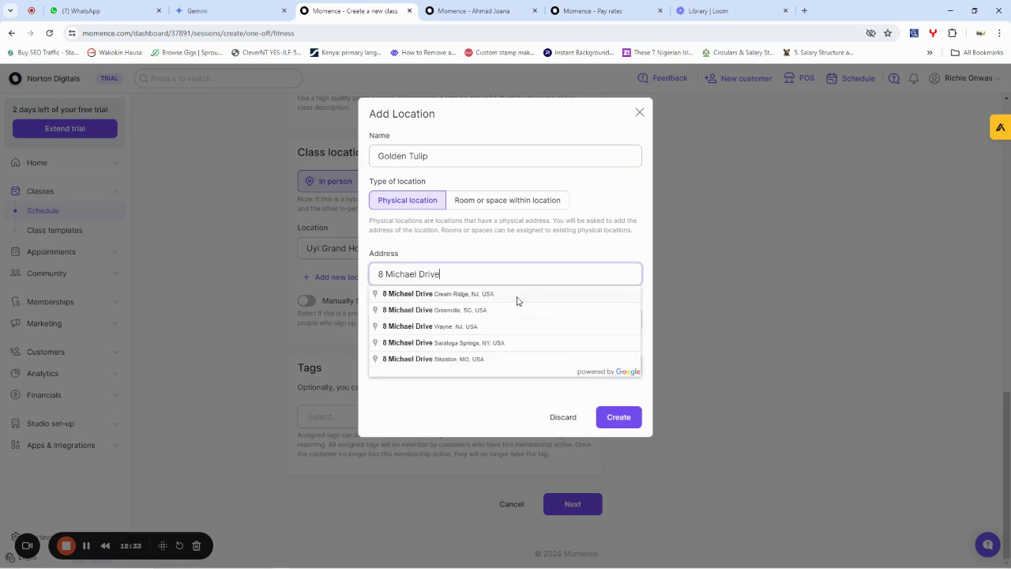
click(505, 296)
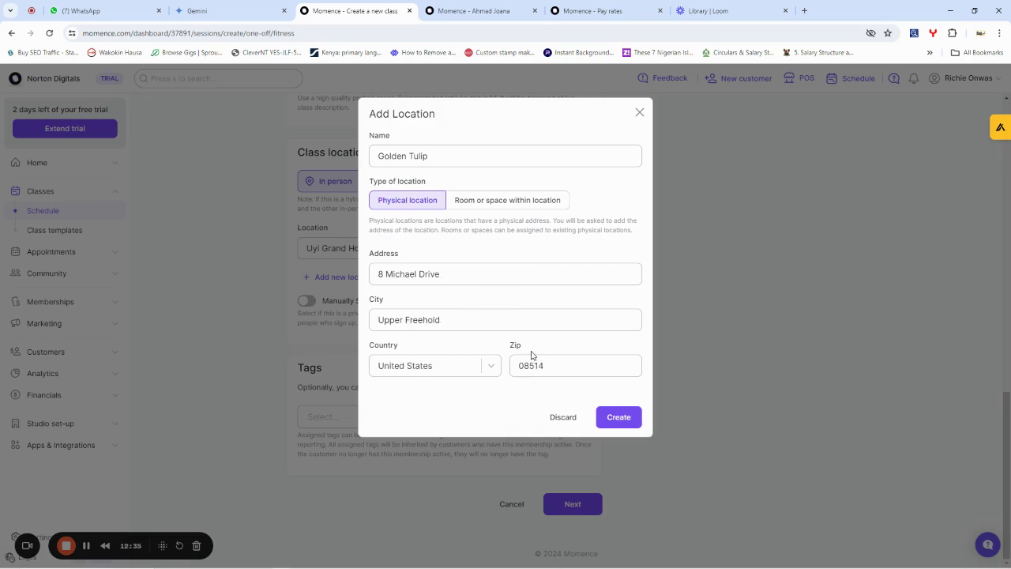
click(616, 419)
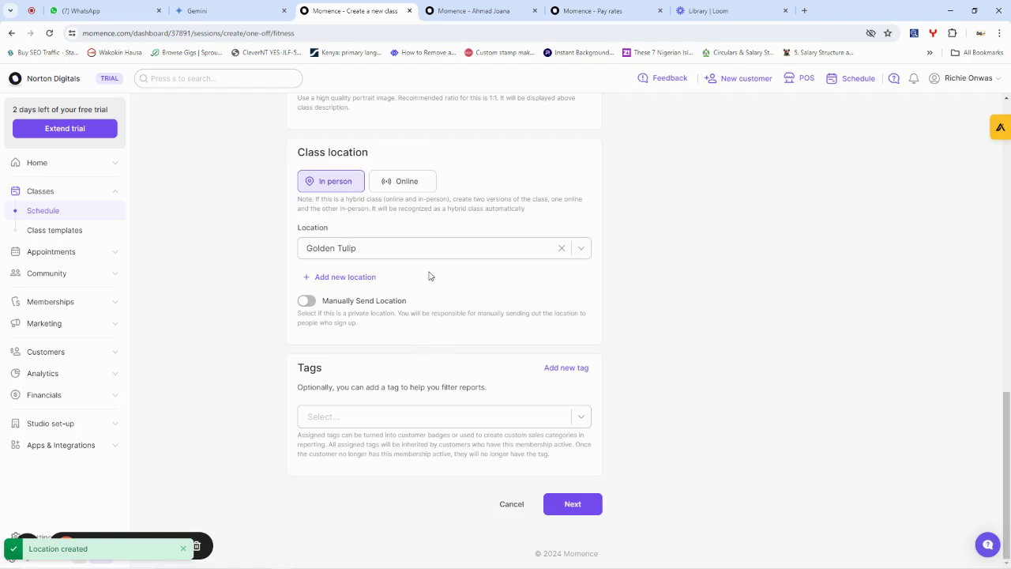
Step: Keep the class in person rather than online and advance to Payment settings
click(411, 184)
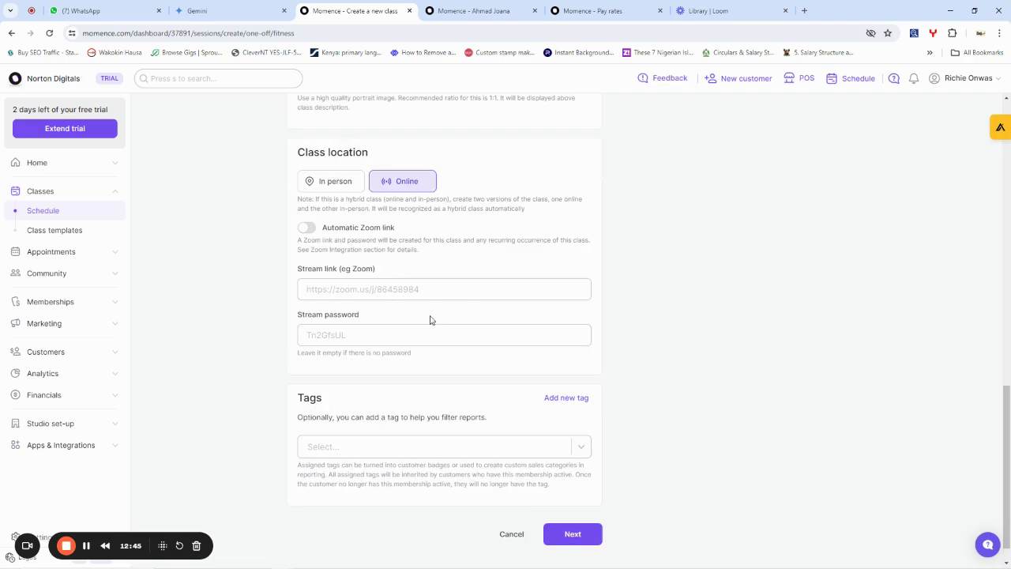
click(334, 186)
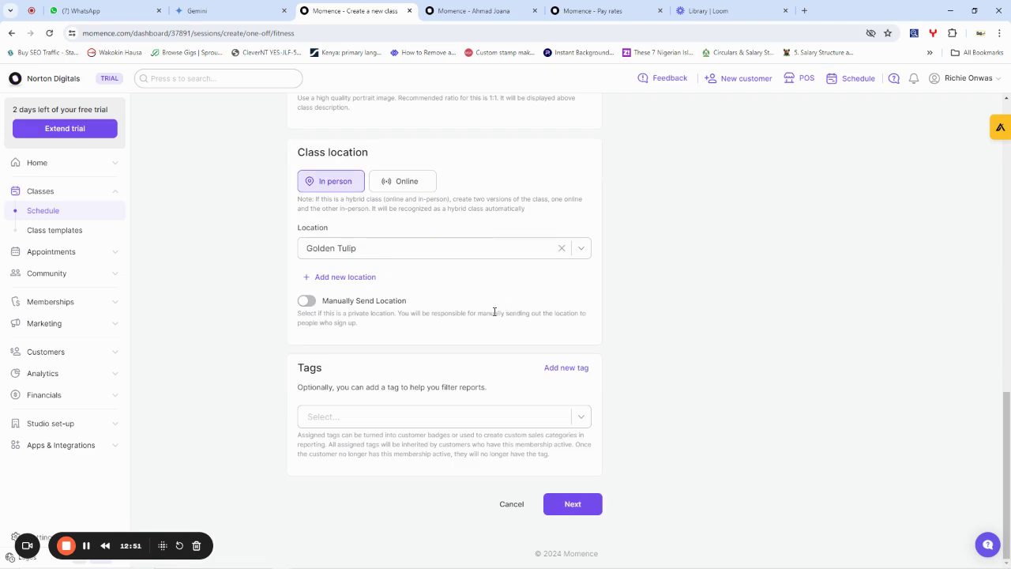
click(571, 506)
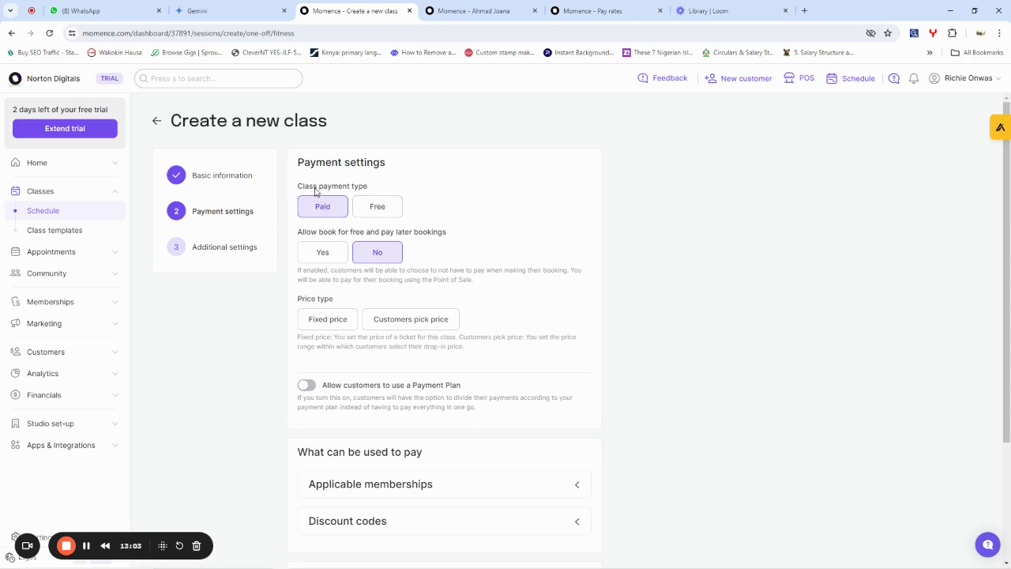
Step: Make the class free, review Additional settings, and create the class
click(387, 204)
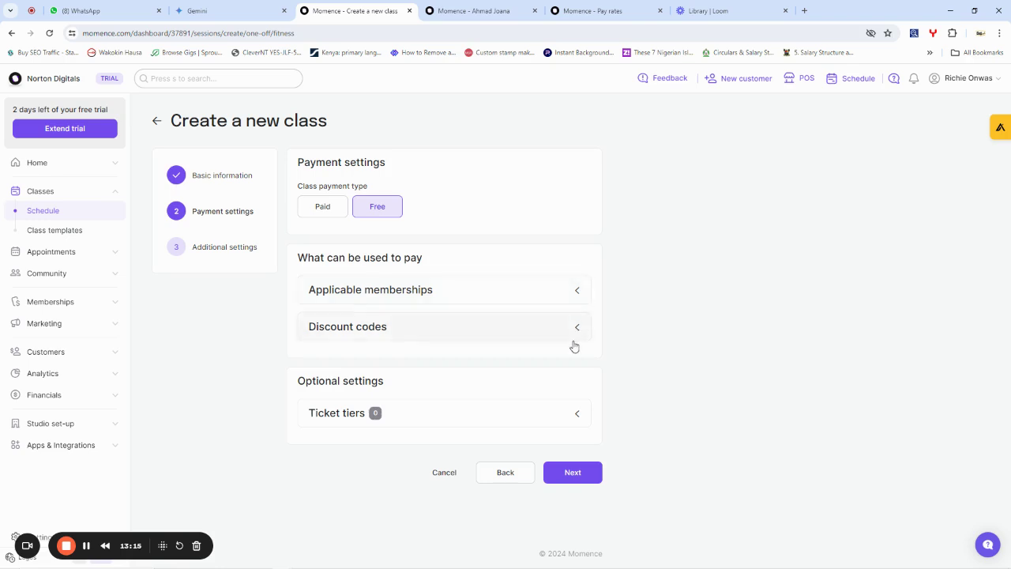
click(574, 474)
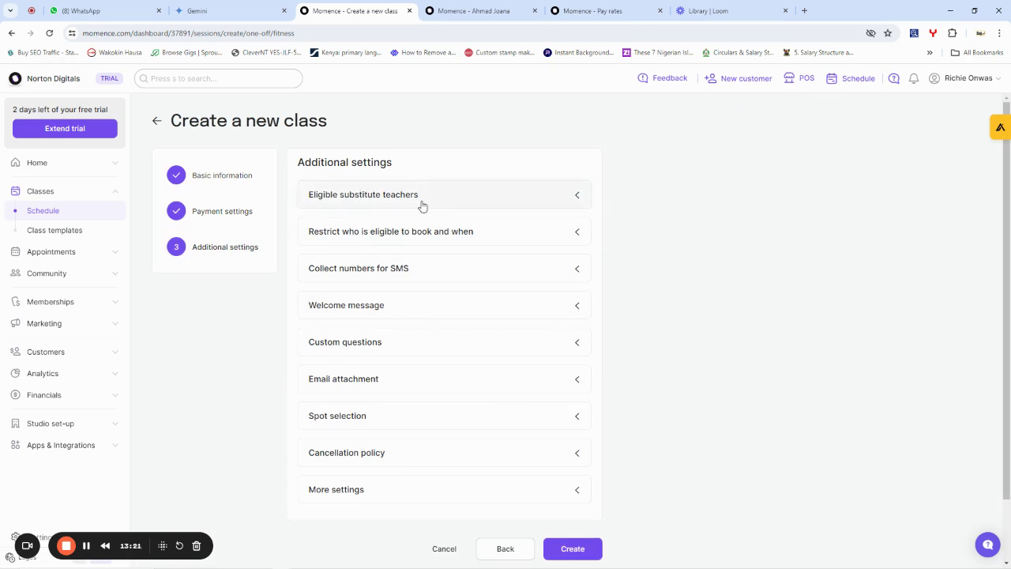
scroll(410, 371, down, 2)
scroll(434, 323, up, 2)
scroll(438, 323, down, 2)
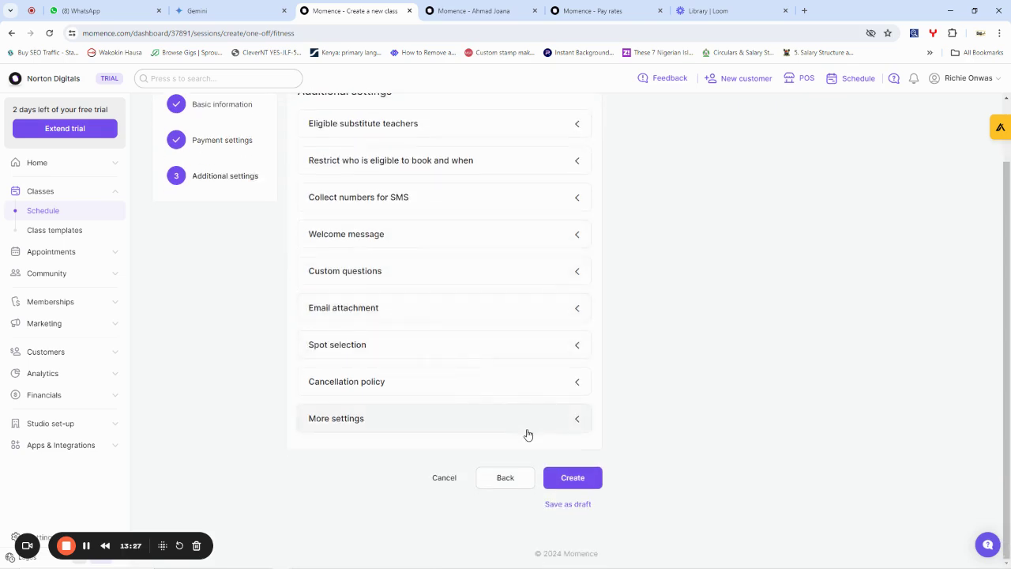
click(568, 483)
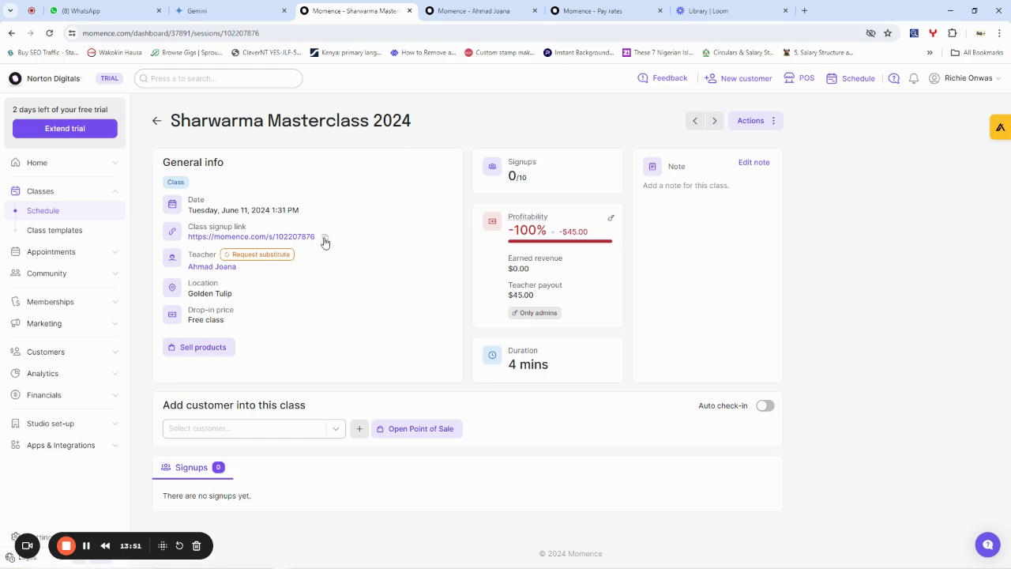
Step: Copy the Sharwarma Masterclass 2024 signup link from the class page
click(325, 237)
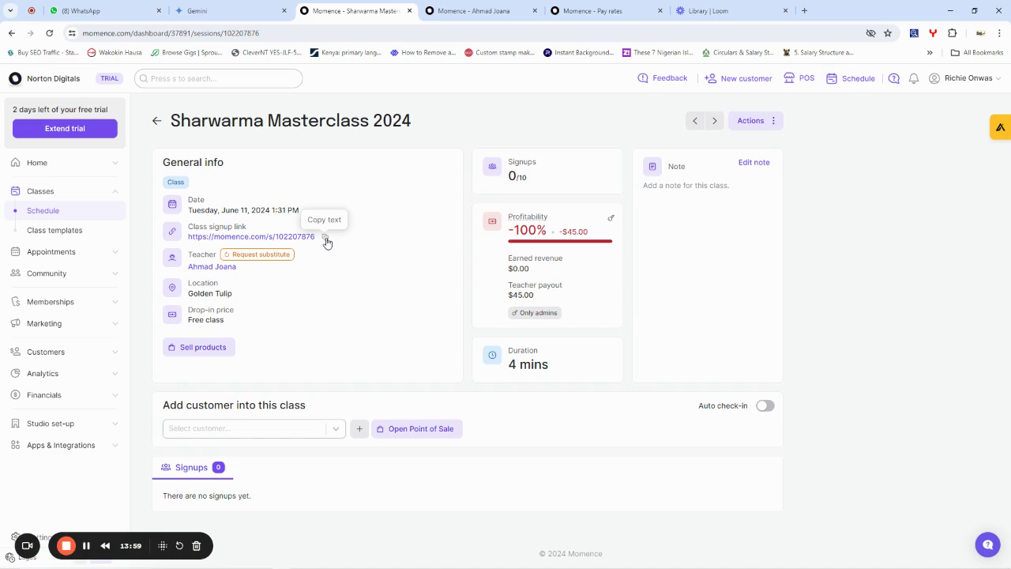
Step: Open the copied signup link in a new Incognito window
key(ctrl+shift+n)
key(ctrl+v)
key(Return)
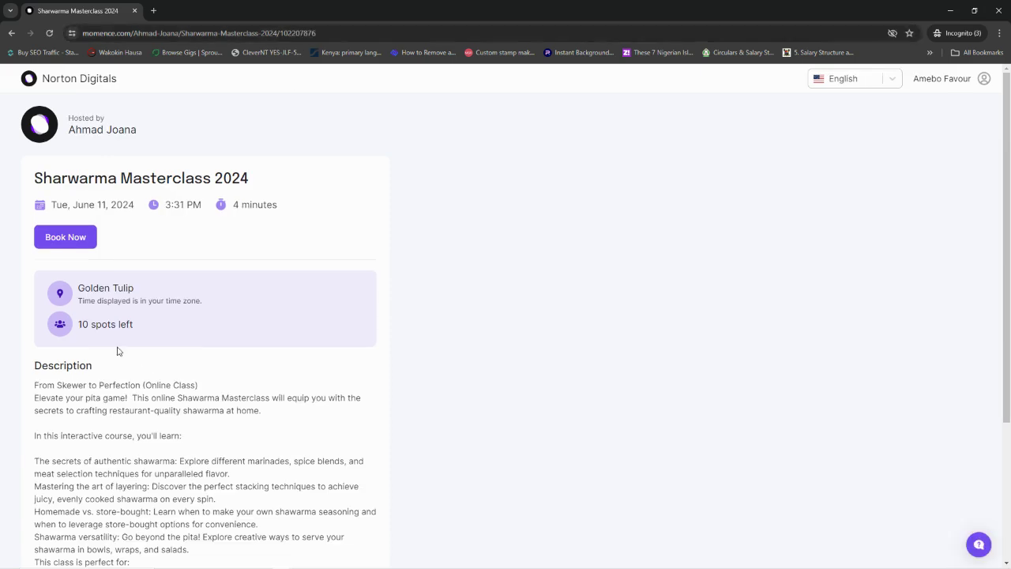
scroll(134, 353, down, 3)
scroll(144, 355, up, 3)
scroll(83, 496, down, 3)
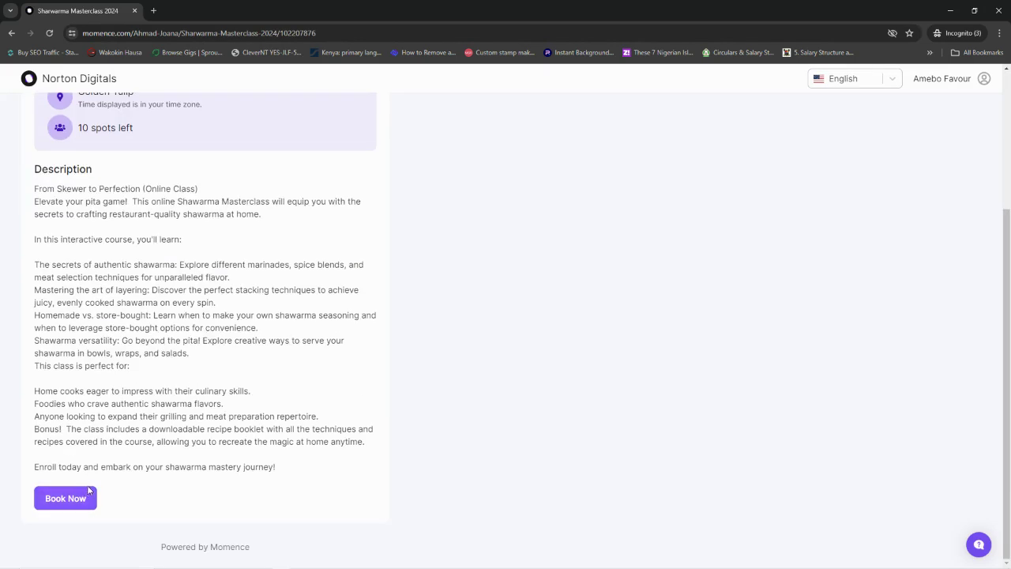
Step: Book a spot through Book Now and BOOK NOW, then minimize the Incognito window
click(63, 502)
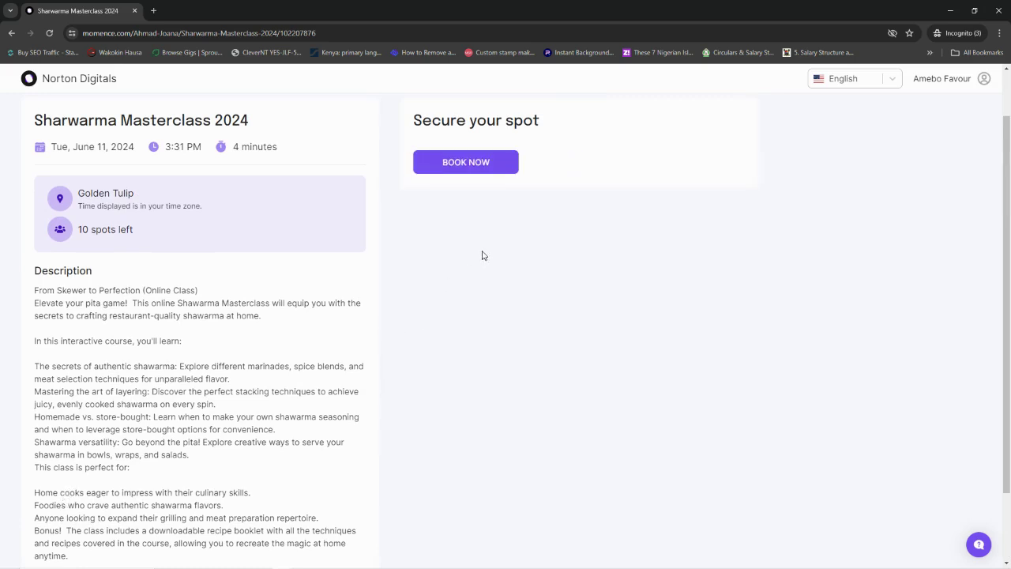
click(466, 163)
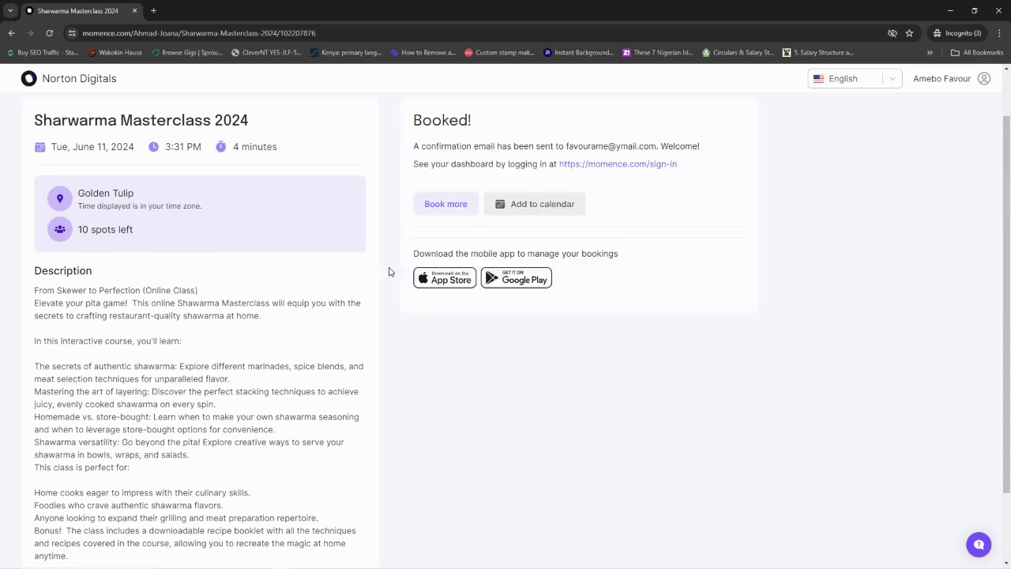
scroll(324, 286, down, 2)
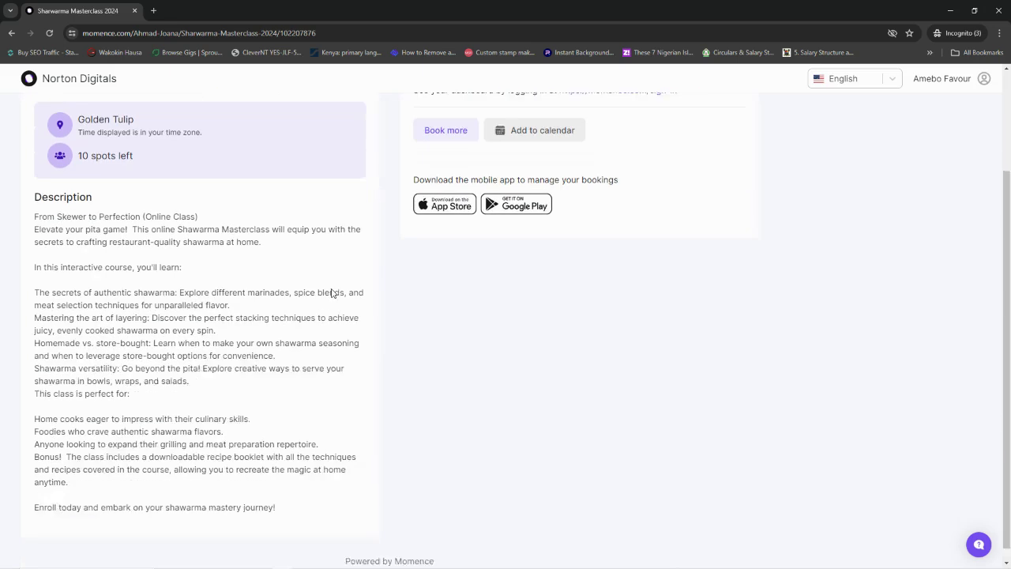
scroll(331, 291, up, 3)
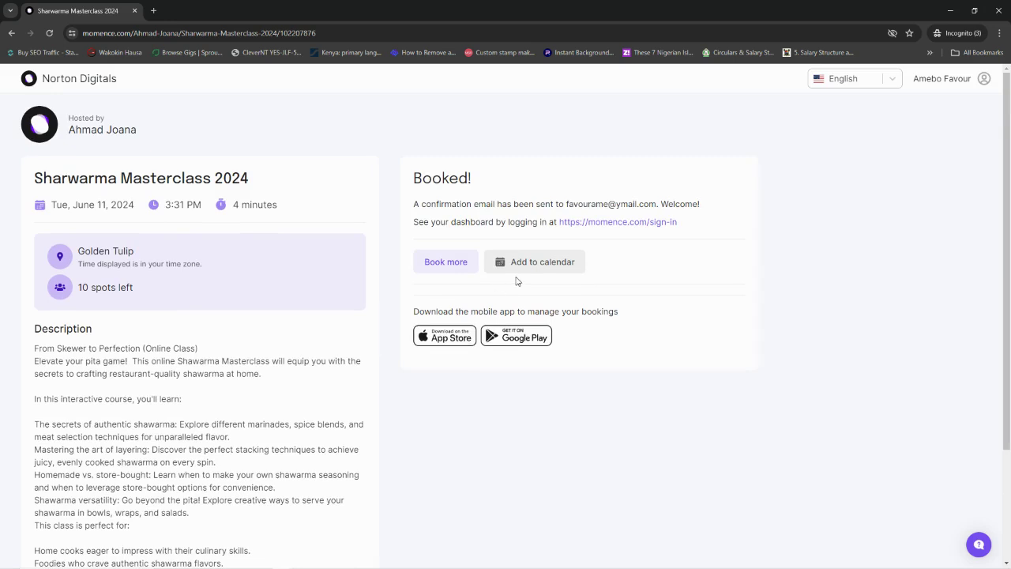
click(950, 11)
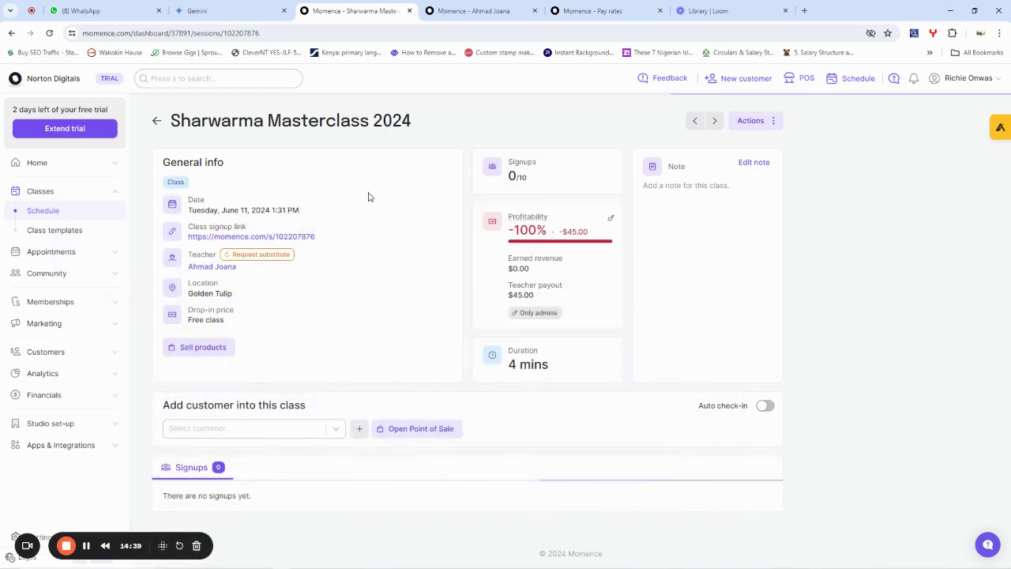
Step: Check the class page shows 1/10 signups, then restore the Incognito window
scroll(384, 234, down, 2)
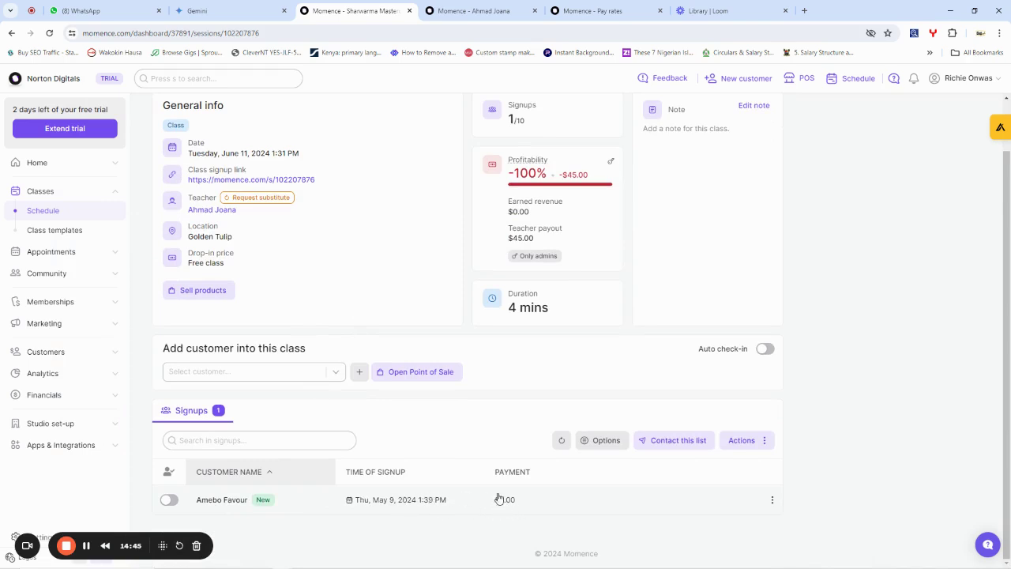
scroll(320, 353, up, 2)
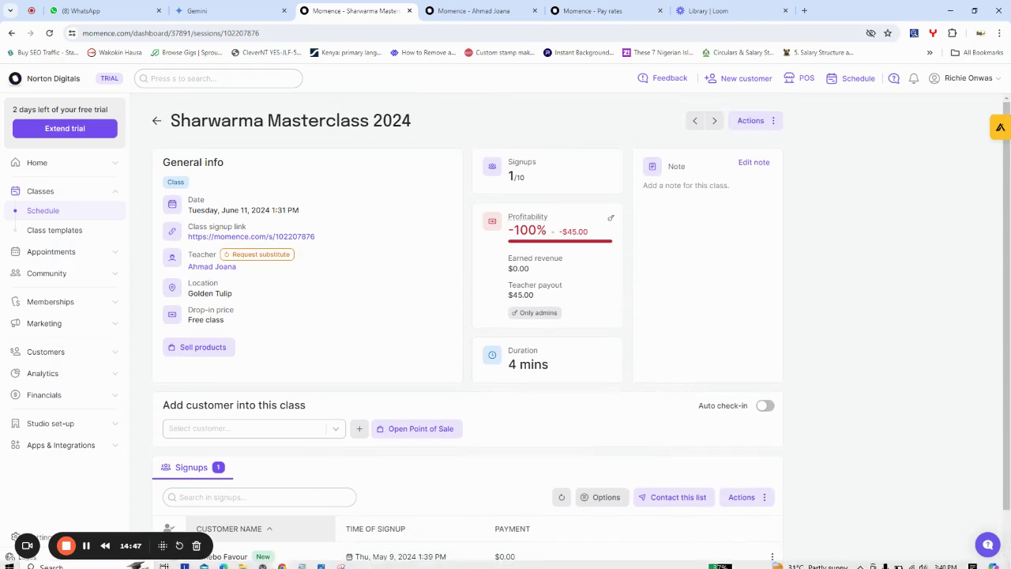
mouse_move(282, 561)
click(513, 517)
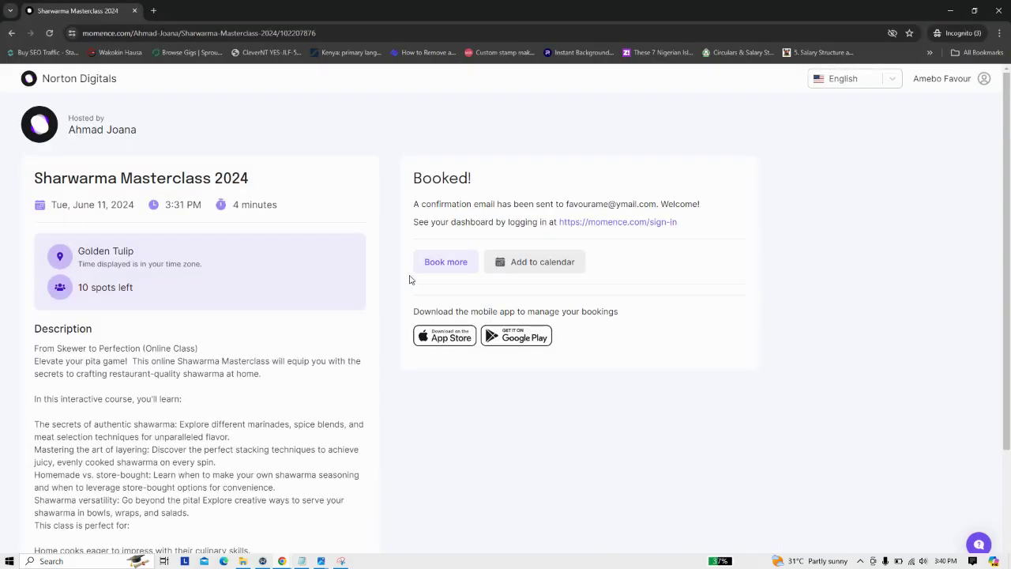
Step: Reload the short signup link in a new private tab, showing 9 spots left, and click Book Now again
click(155, 11)
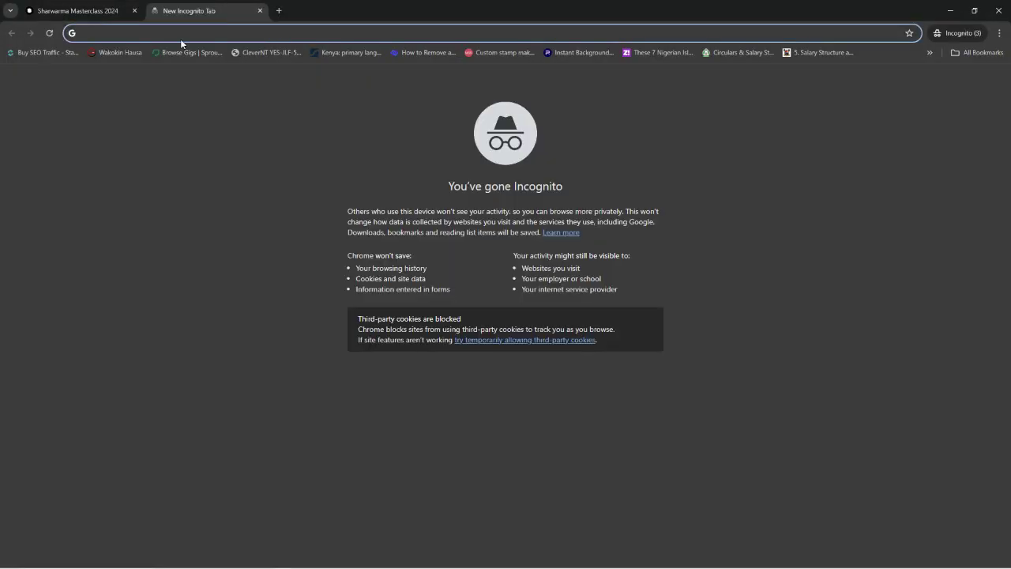
key(ctrl+v)
key(Return)
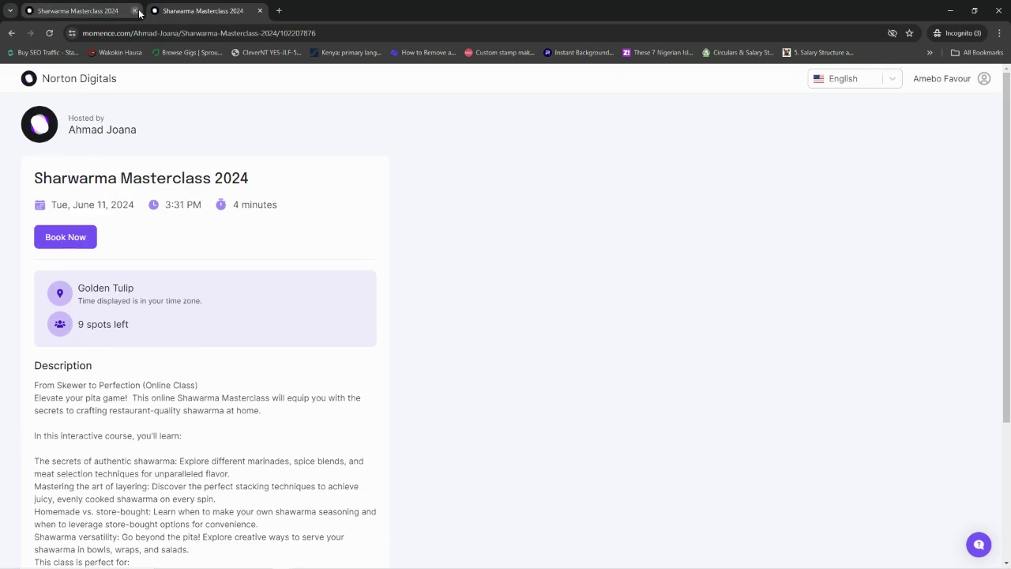
click(135, 11)
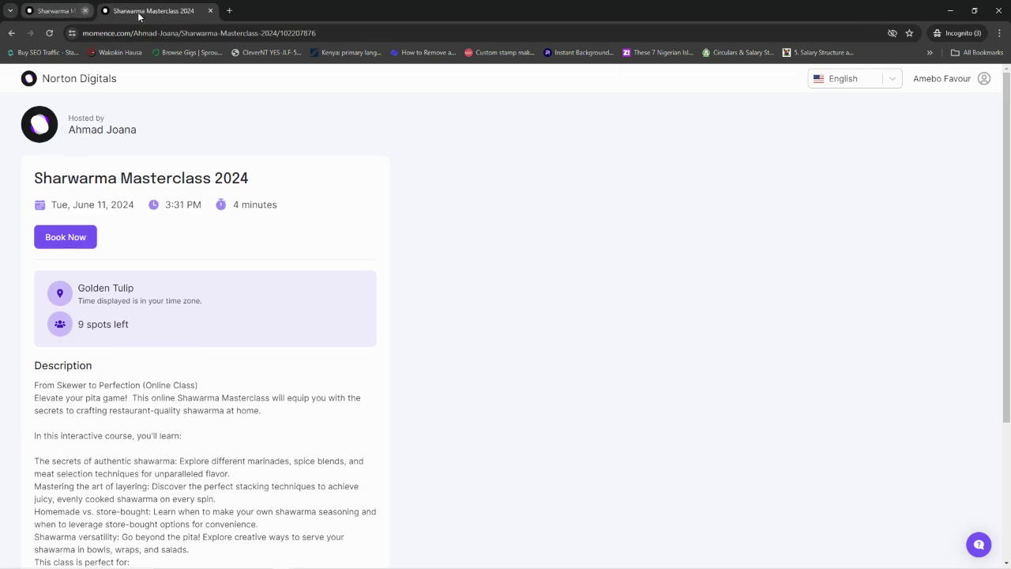
click(63, 240)
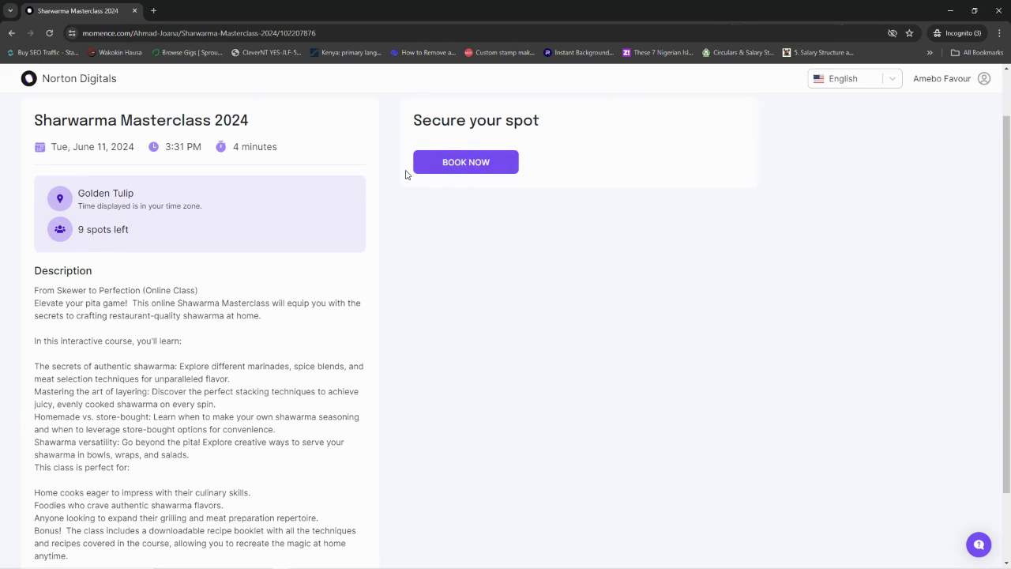
scroll(445, 253, down, 1)
scroll(440, 316, up, 2)
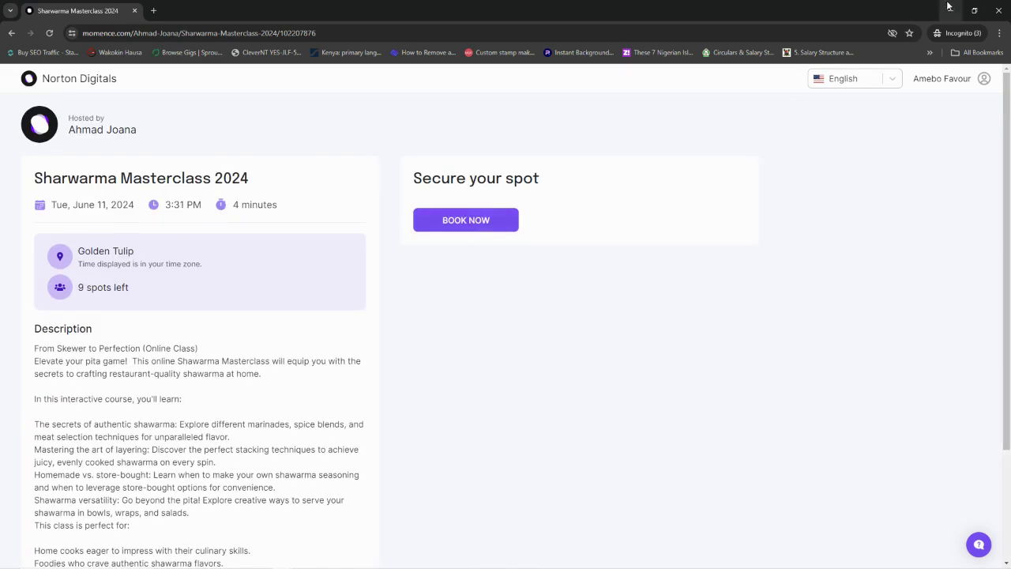
click(950, 10)
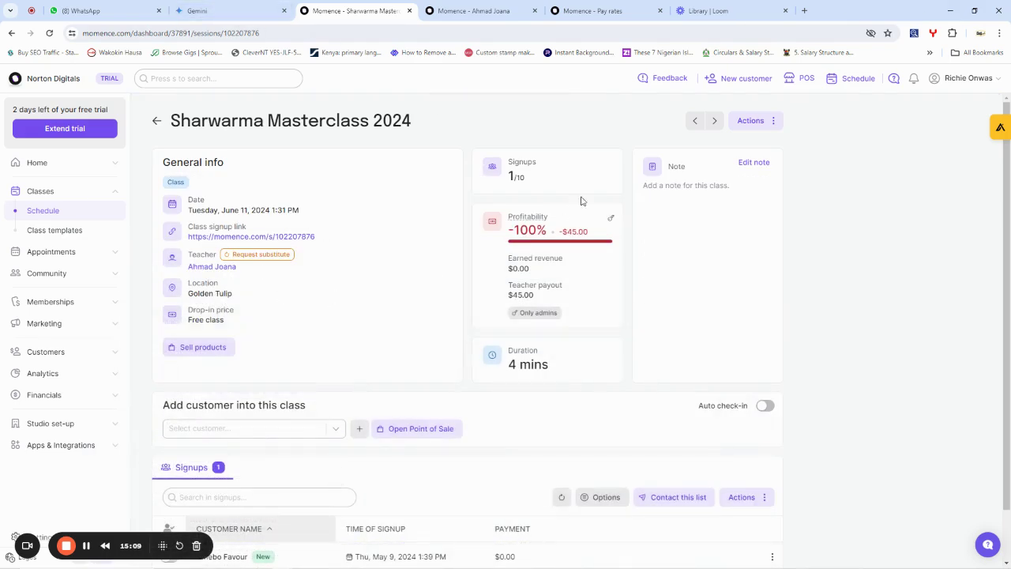
Step: Open Sharwarma Masterclass 2024's edit form and review all its fields without changing anything
click(772, 125)
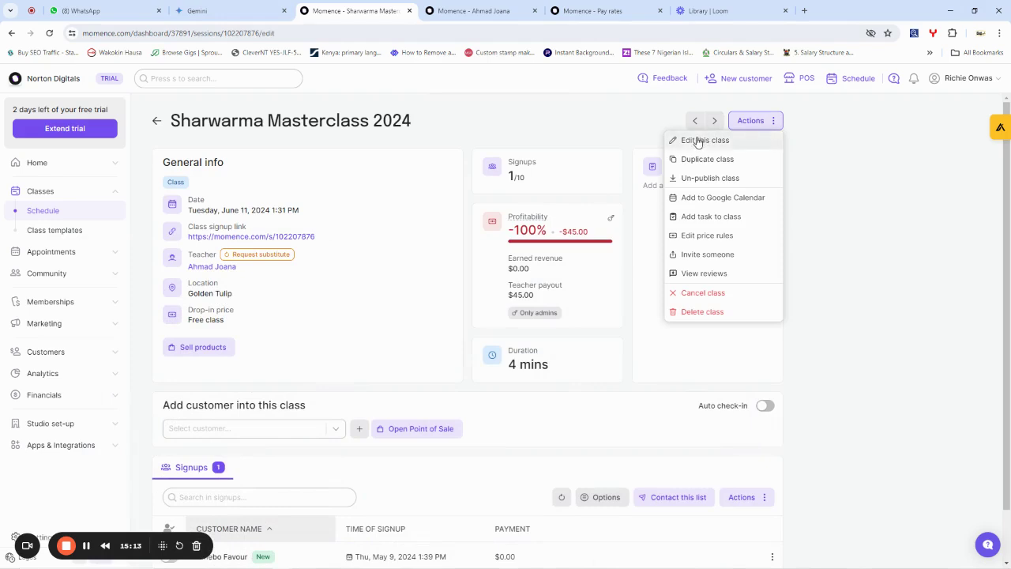
click(699, 140)
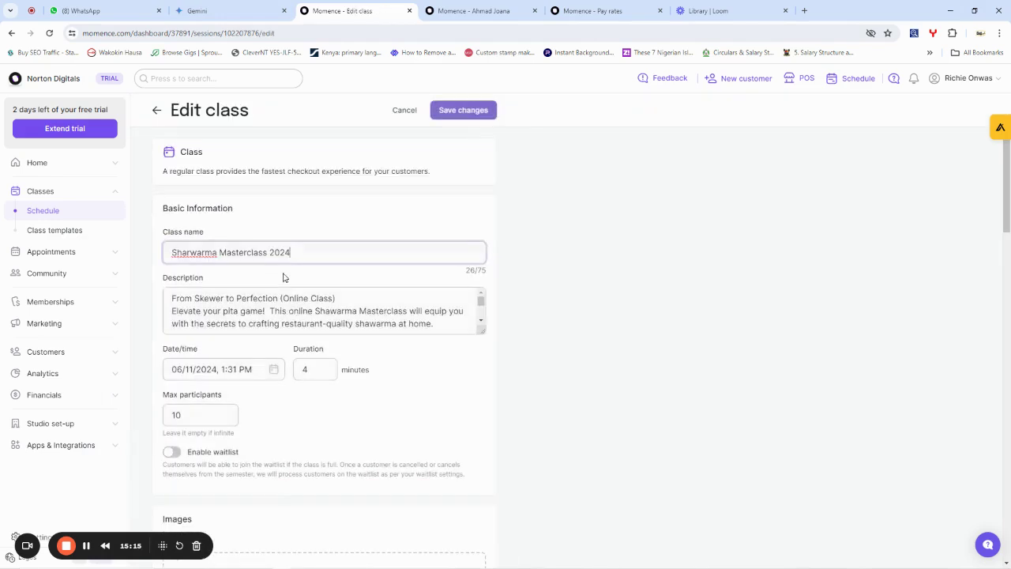
scroll(372, 308, down, 2)
scroll(289, 392, down, 4)
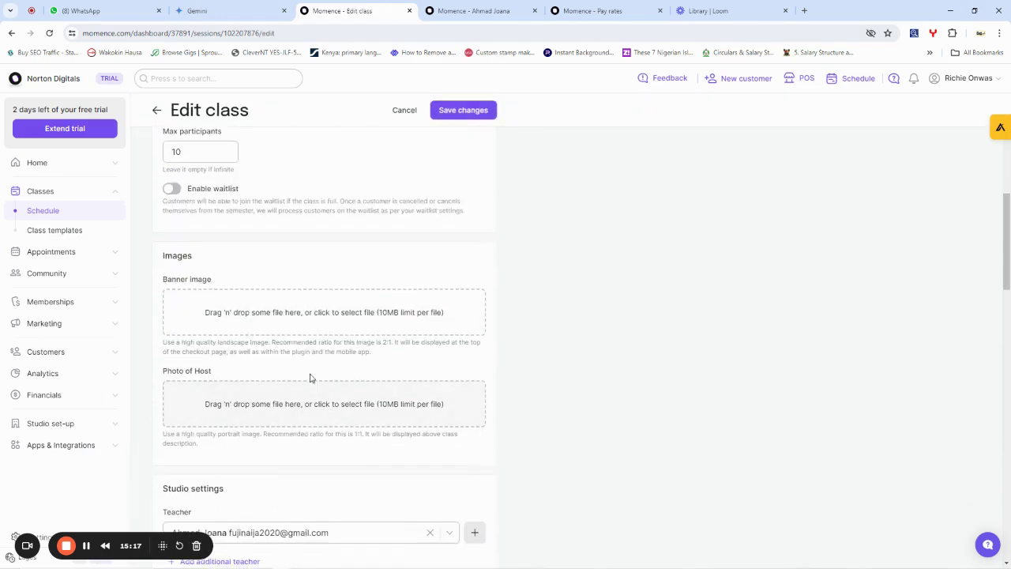
scroll(252, 304, down, 3)
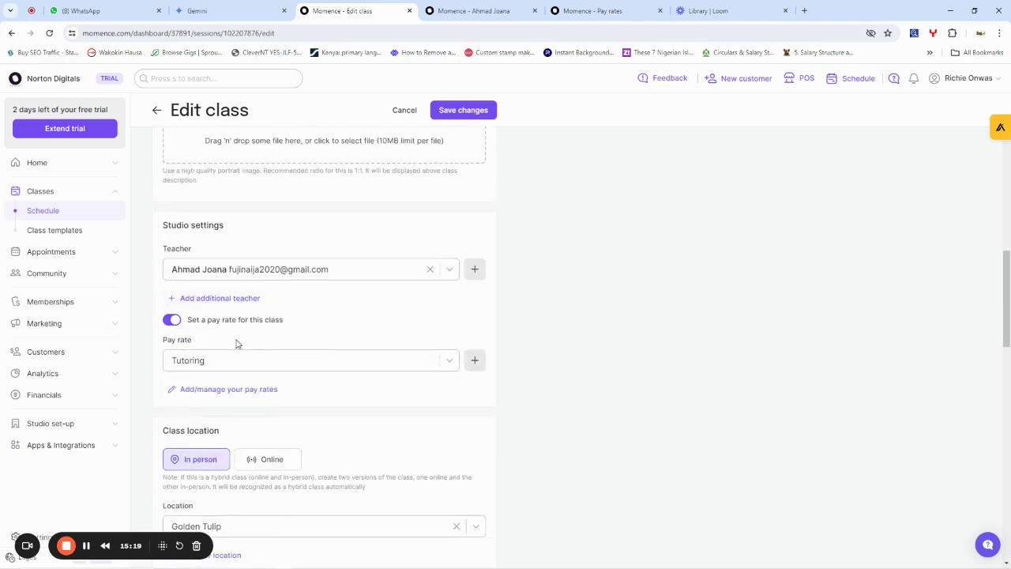
scroll(254, 369, down, 5)
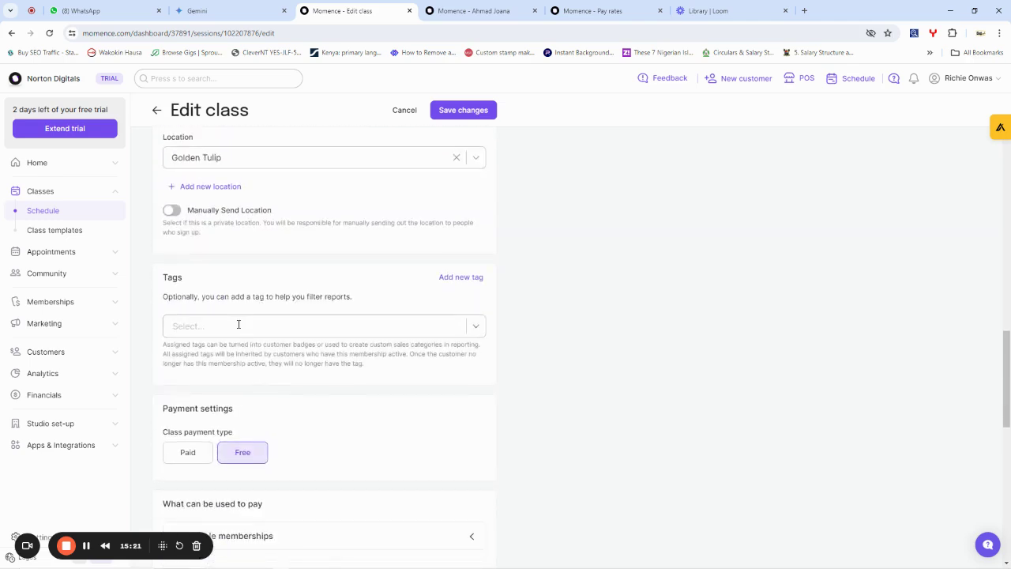
scroll(234, 297, down, 2)
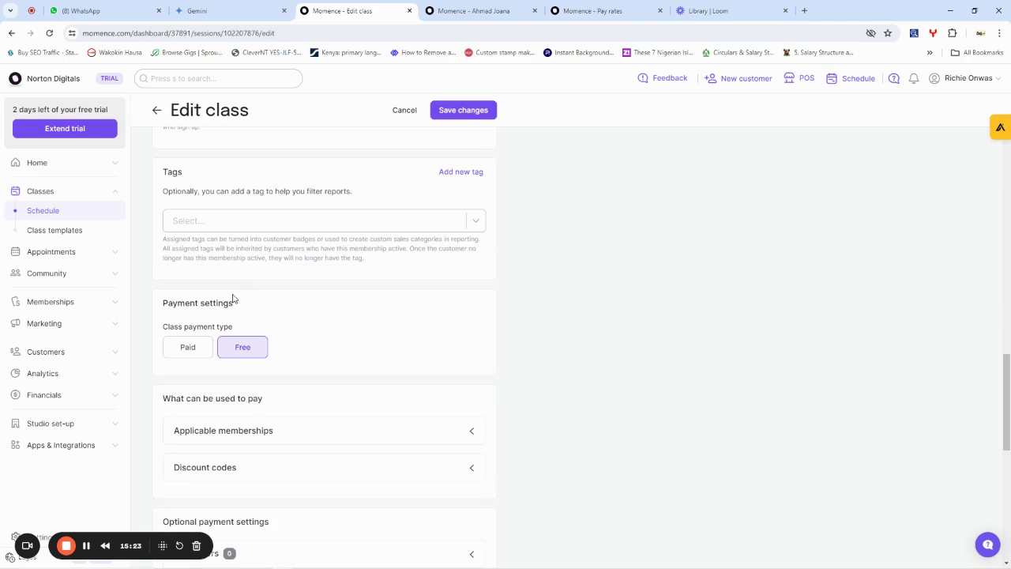
scroll(229, 285, down, 2)
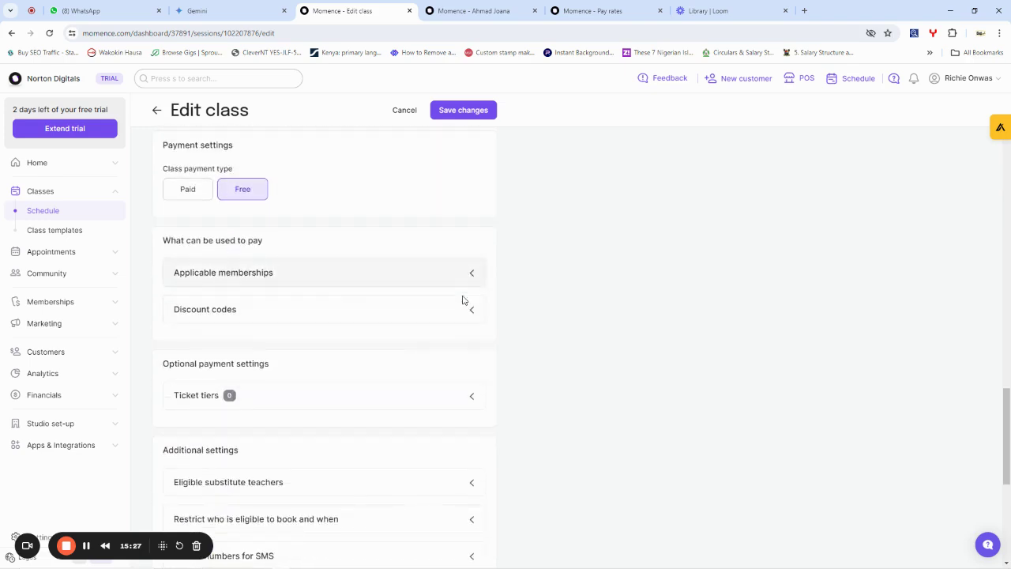
scroll(464, 308, down, 1)
scroll(461, 314, down, 2)
scroll(458, 313, down, 3)
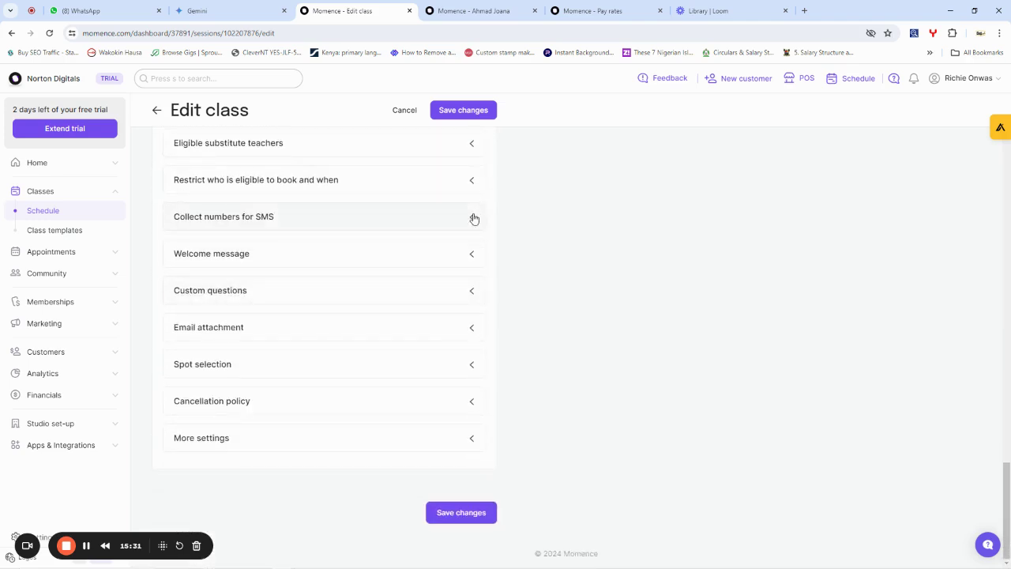
Step: Leave the form unsaved and return to the class Schedule by way of the Dashboard
click(498, 7)
click(325, 9)
click(40, 163)
click(45, 182)
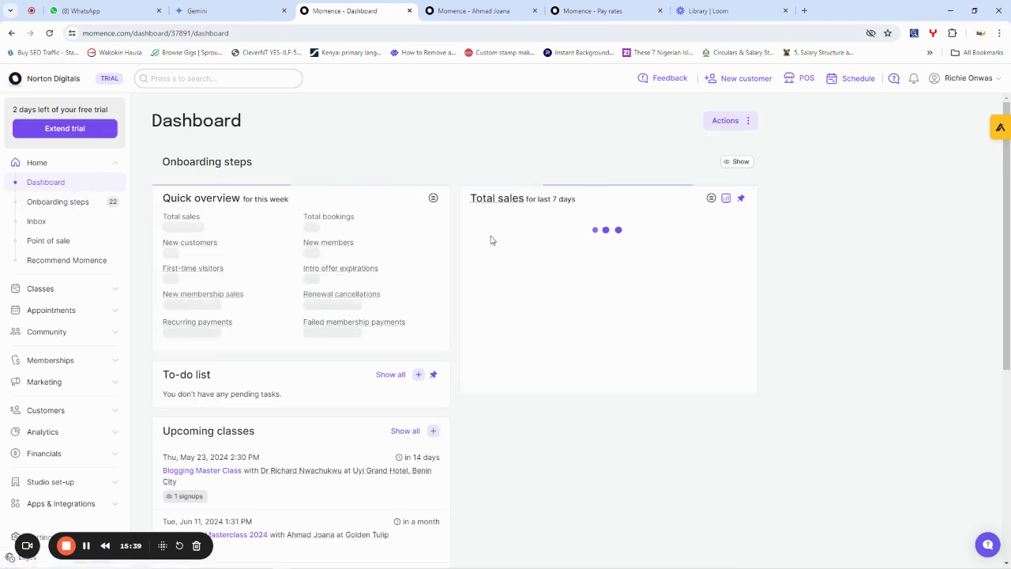
click(41, 288)
click(35, 309)
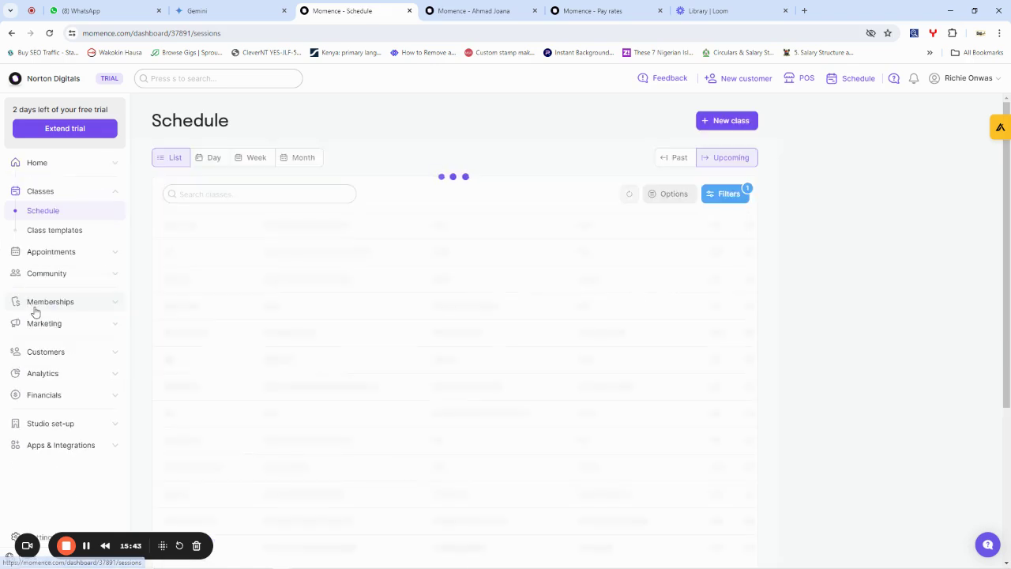